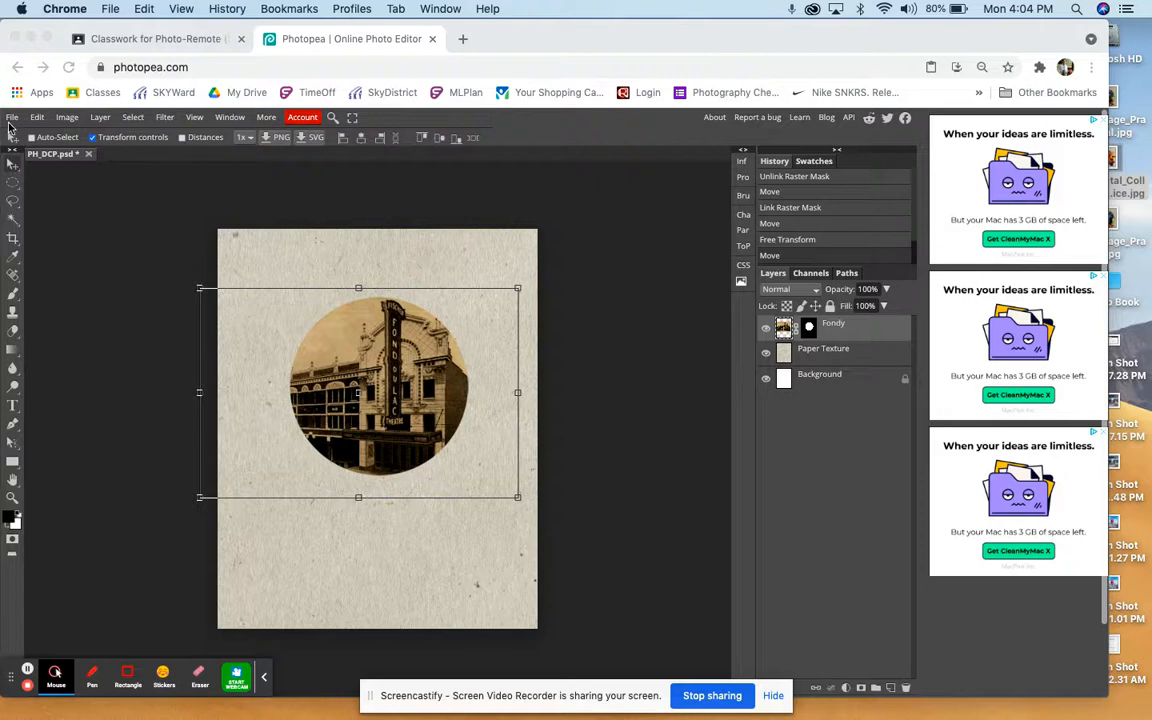
Step: Save the collage document as a PSD file and close it
click(11, 118)
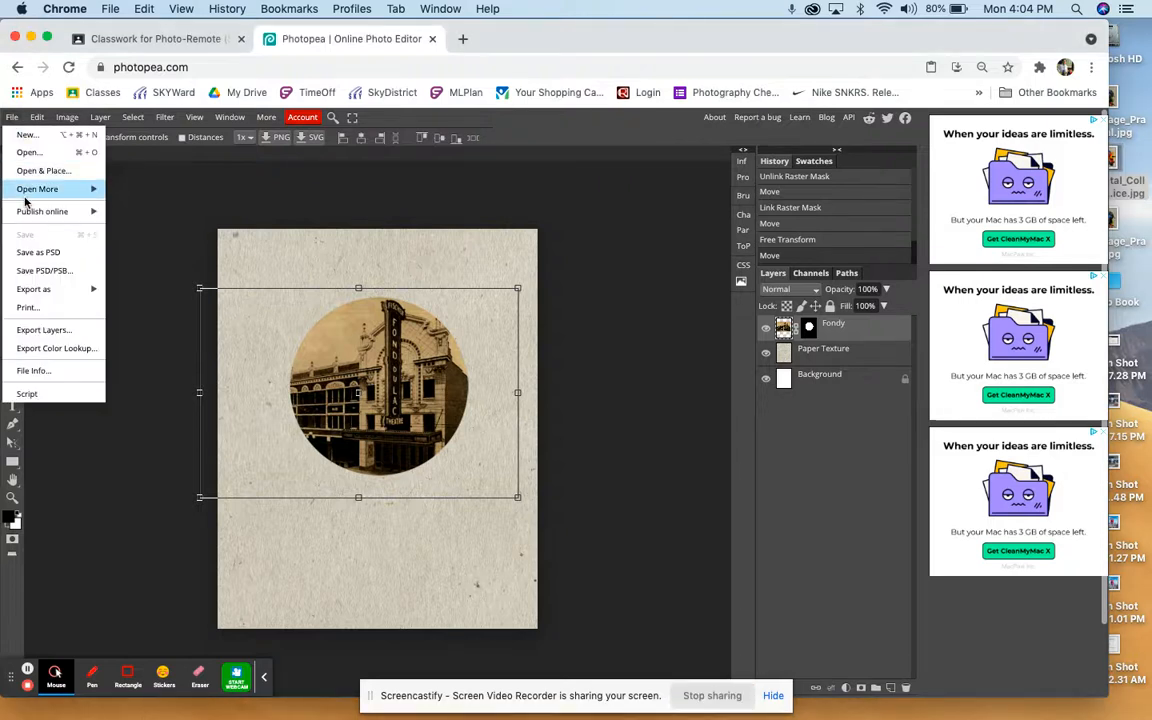
click(38, 258)
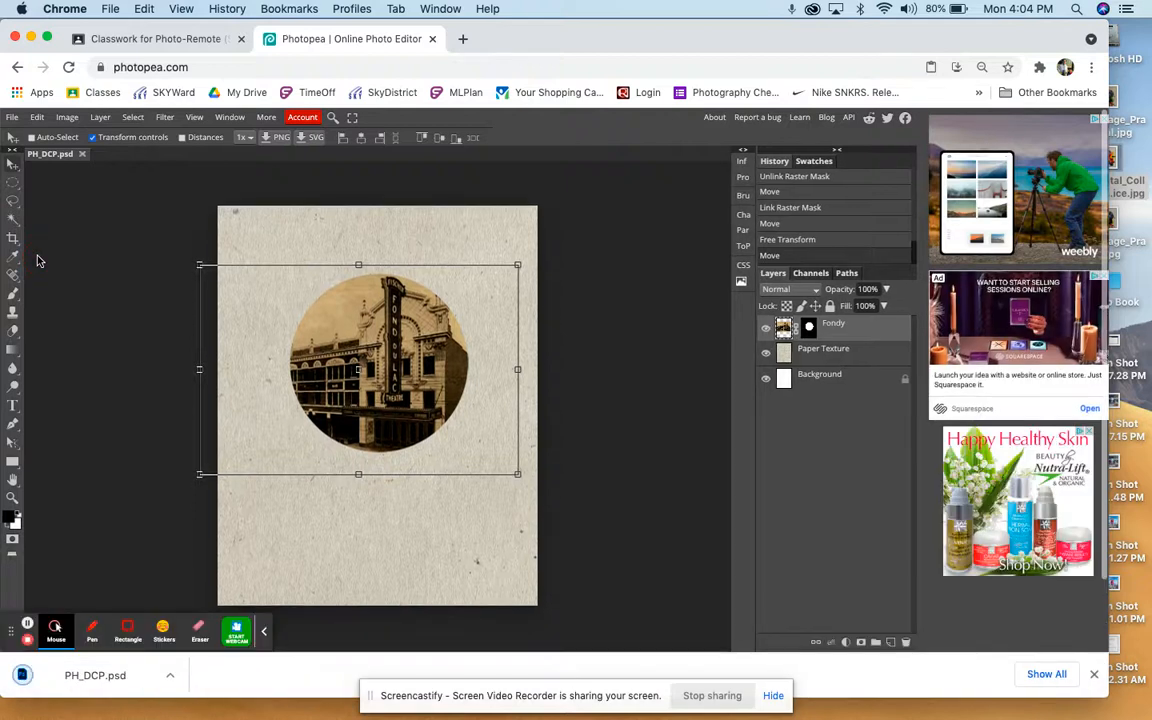
click(82, 154)
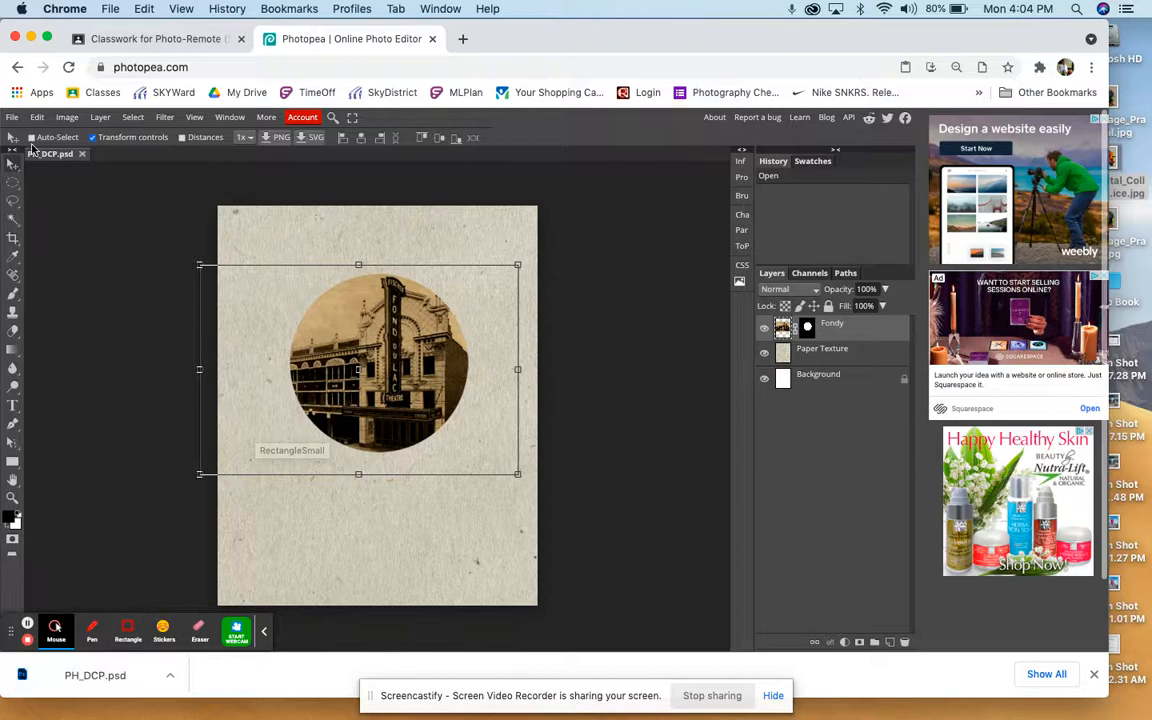
Step: Reopen the saved PH_DCP.psd document from the recent files
click(12, 117)
click(172, 206)
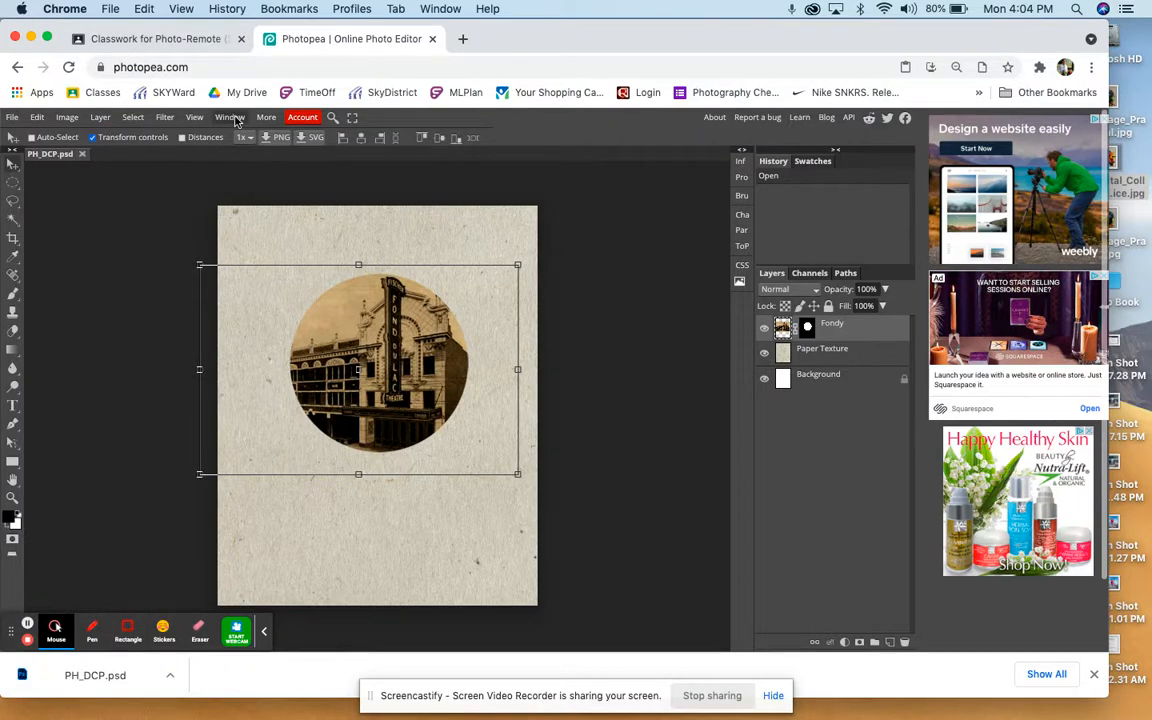
Step: Switch to Finder and preview the images in the Digital Collage Practice folder, from the first reference through PH_Collage_Prac.psd
key(ctrl+Up)
mouse_move(399, 6)
click(533, 50)
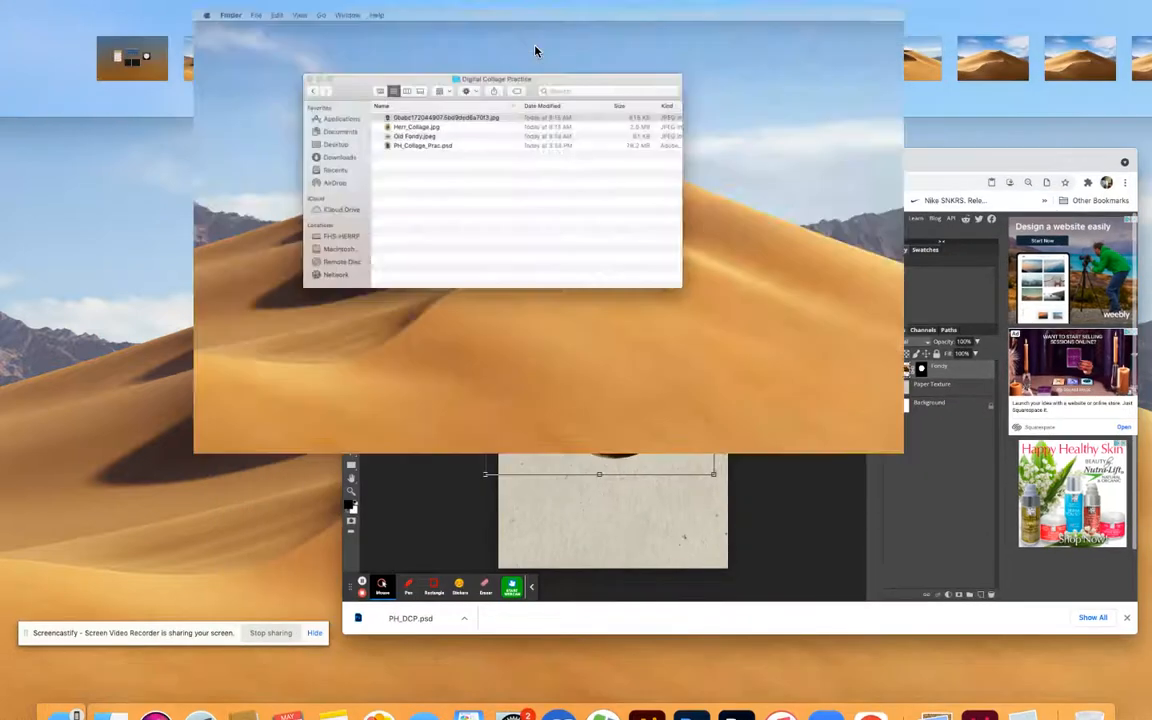
click(359, 177)
key(space)
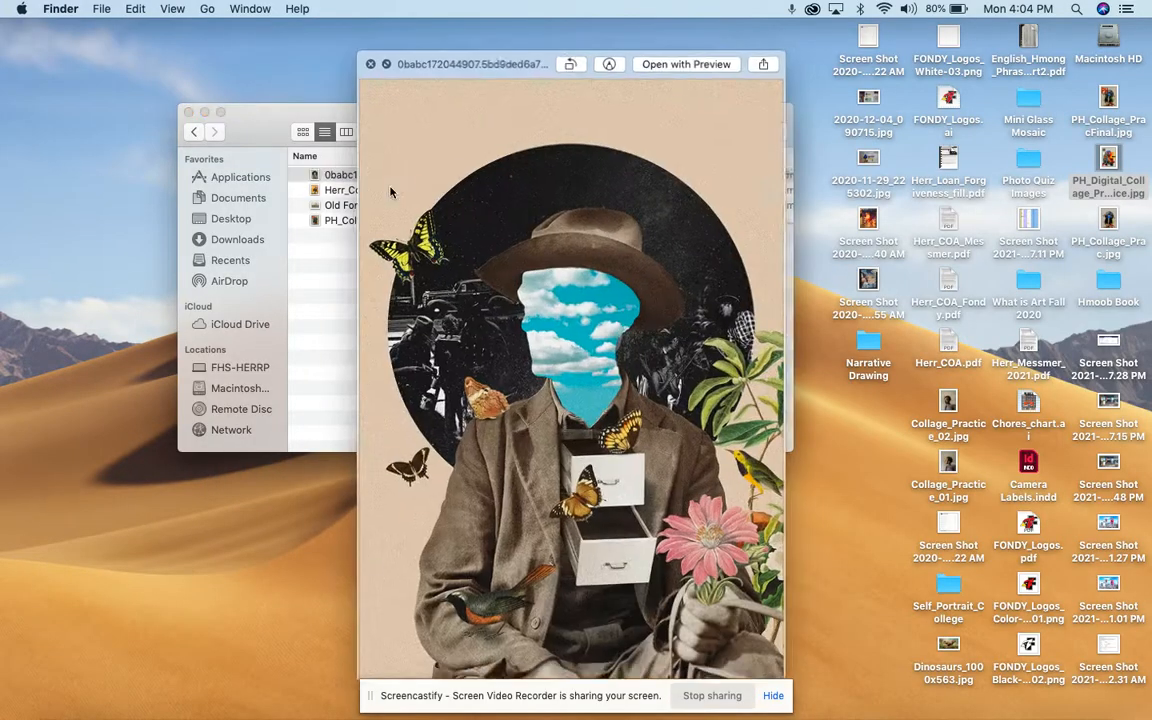
key(Down)
key(Down)
key(Down)
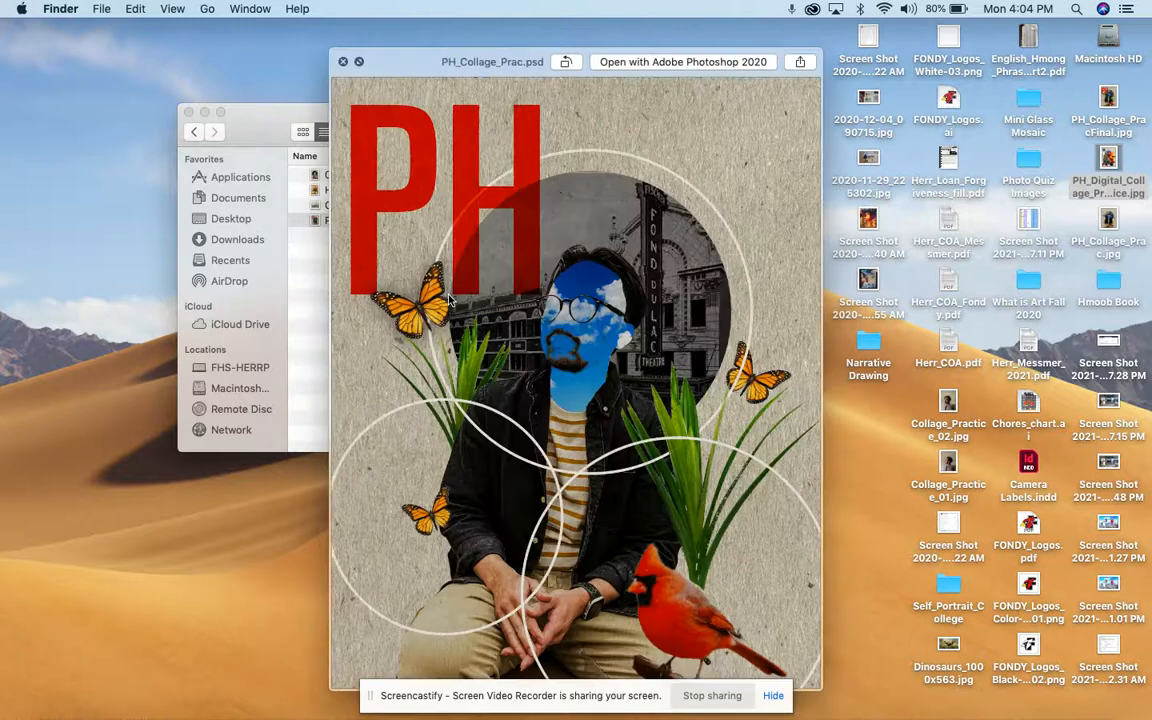
Step: Return to the Photopea document, closing the collage preview, and turn off the transform controls
key(ctrl+Up)
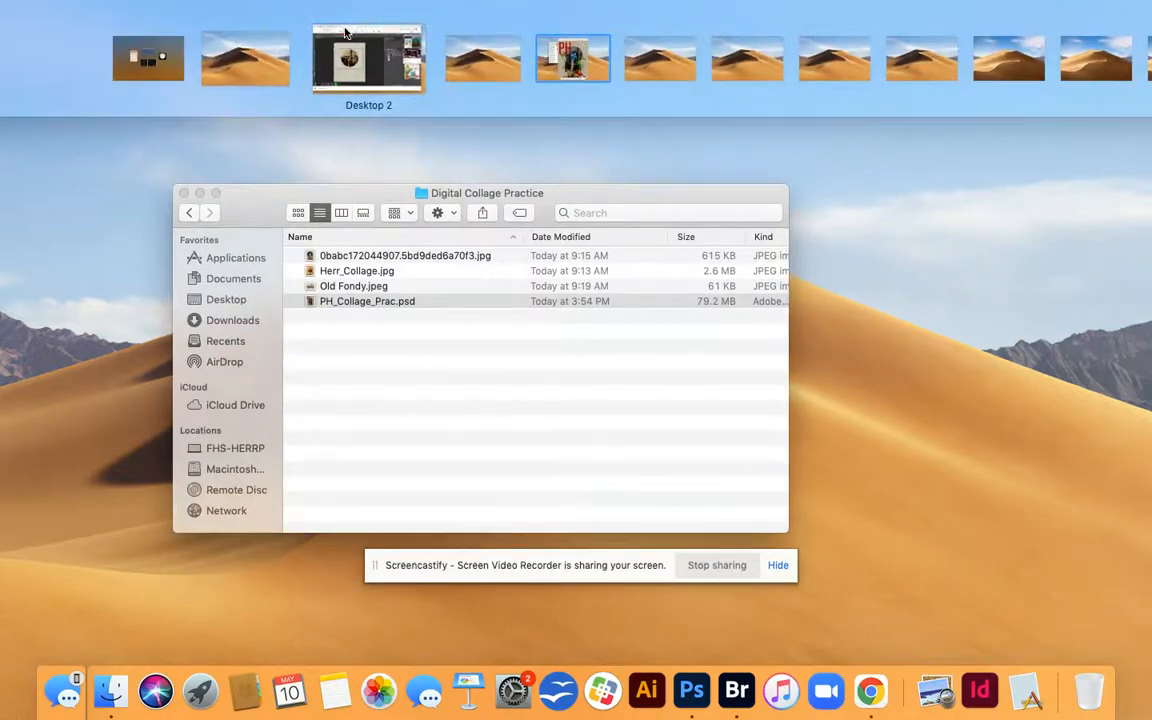
click(362, 55)
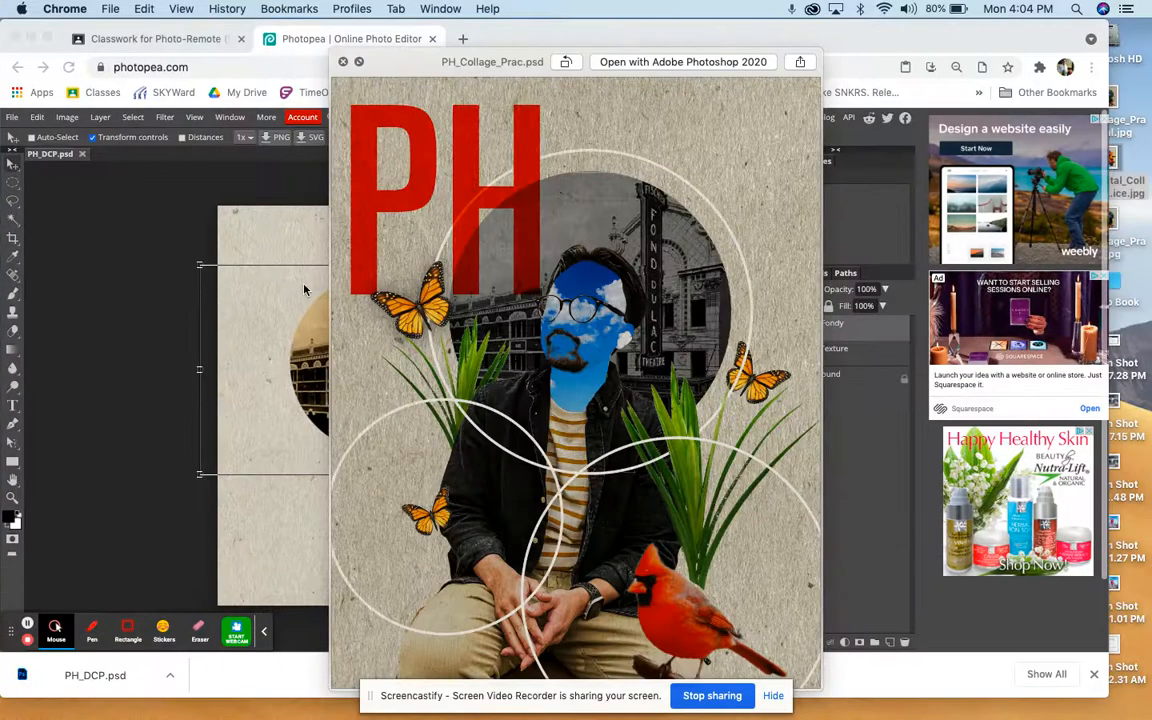
click(343, 62)
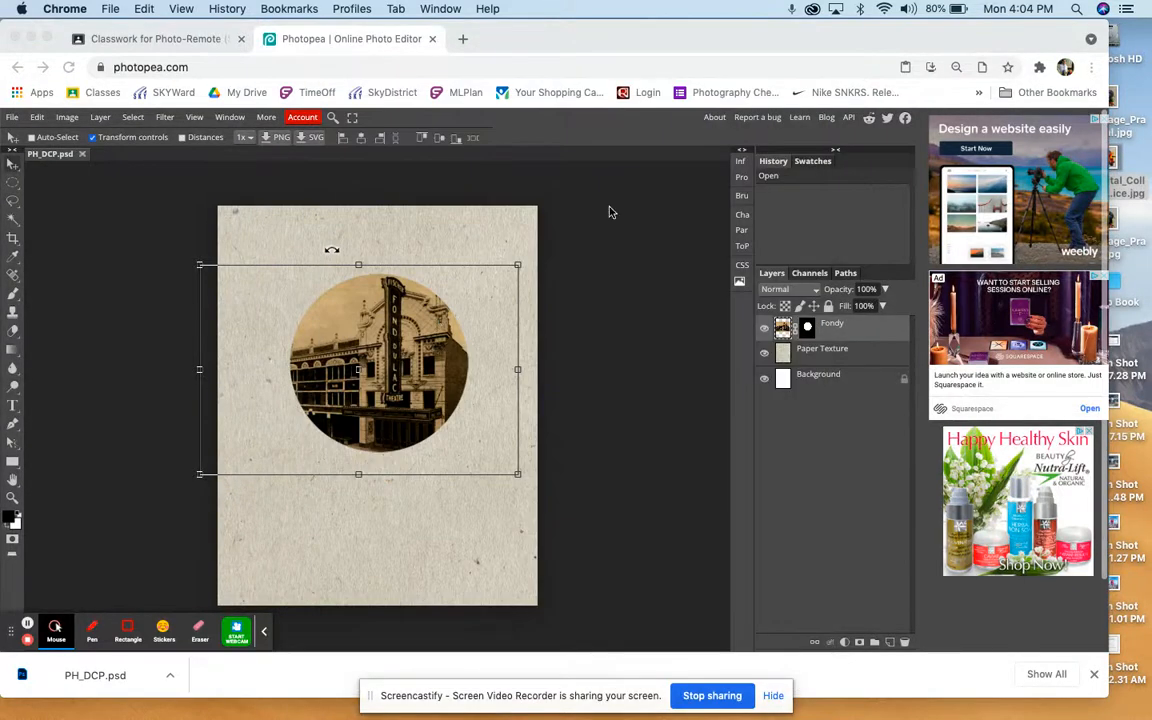
click(119, 140)
click(96, 138)
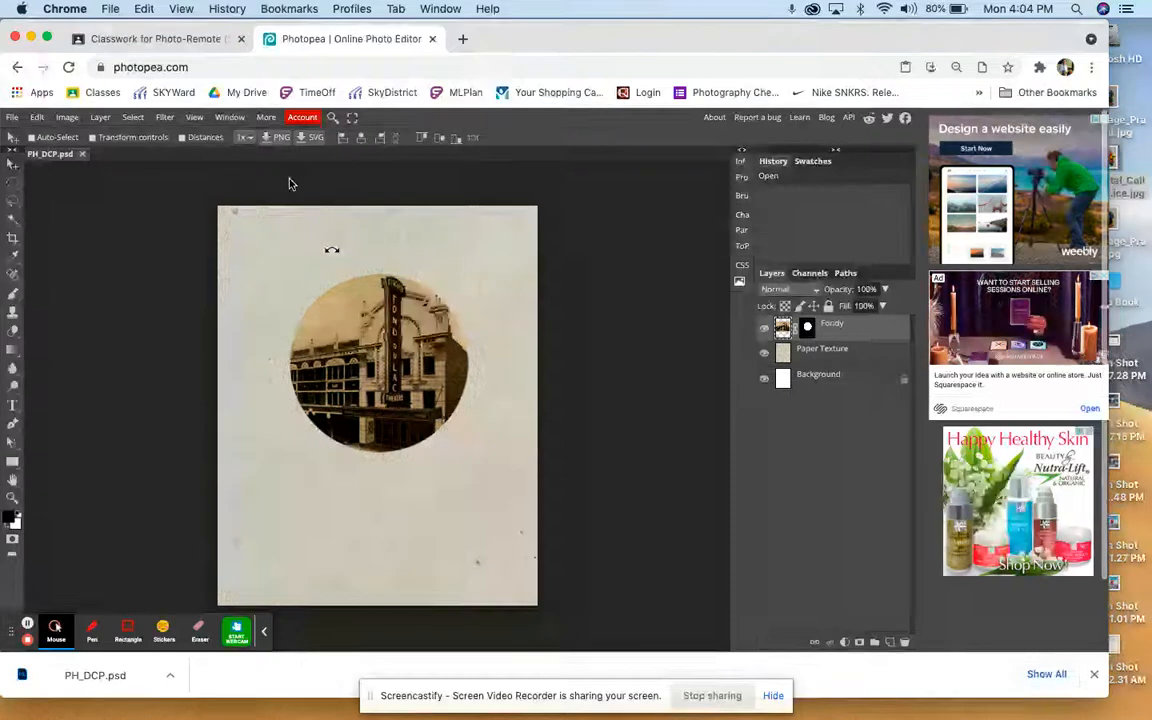
Step: Search Google Images for butterfly in a new browser tab
click(462, 40)
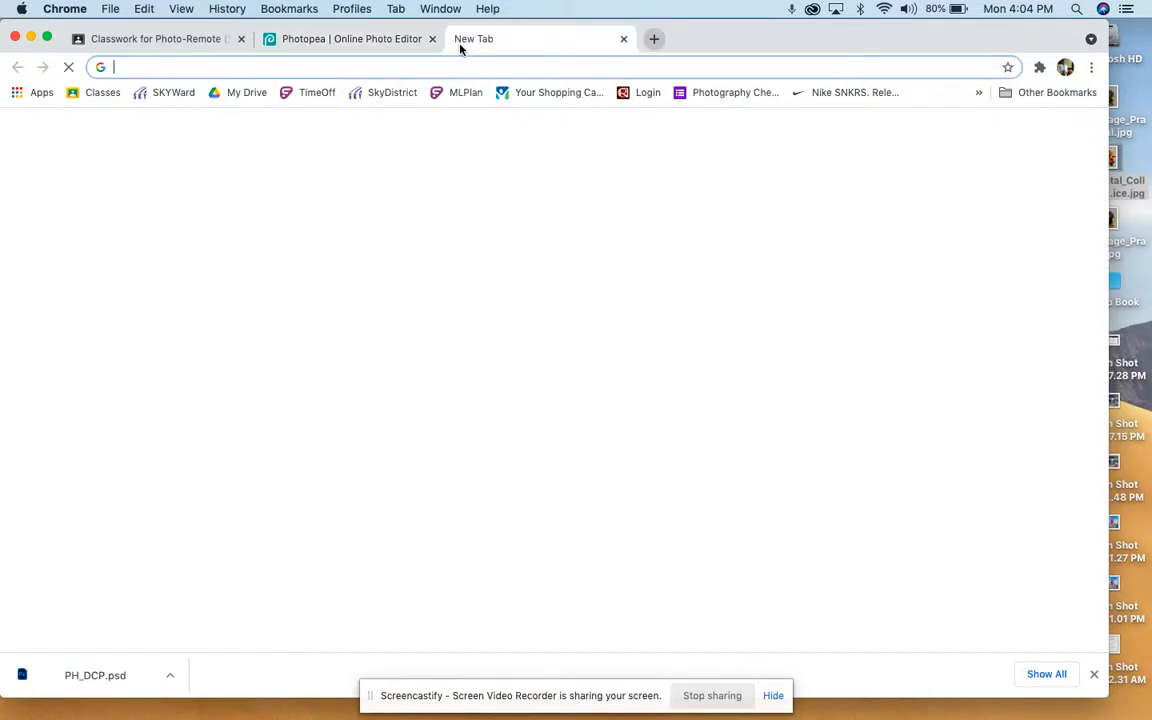
text(butt)
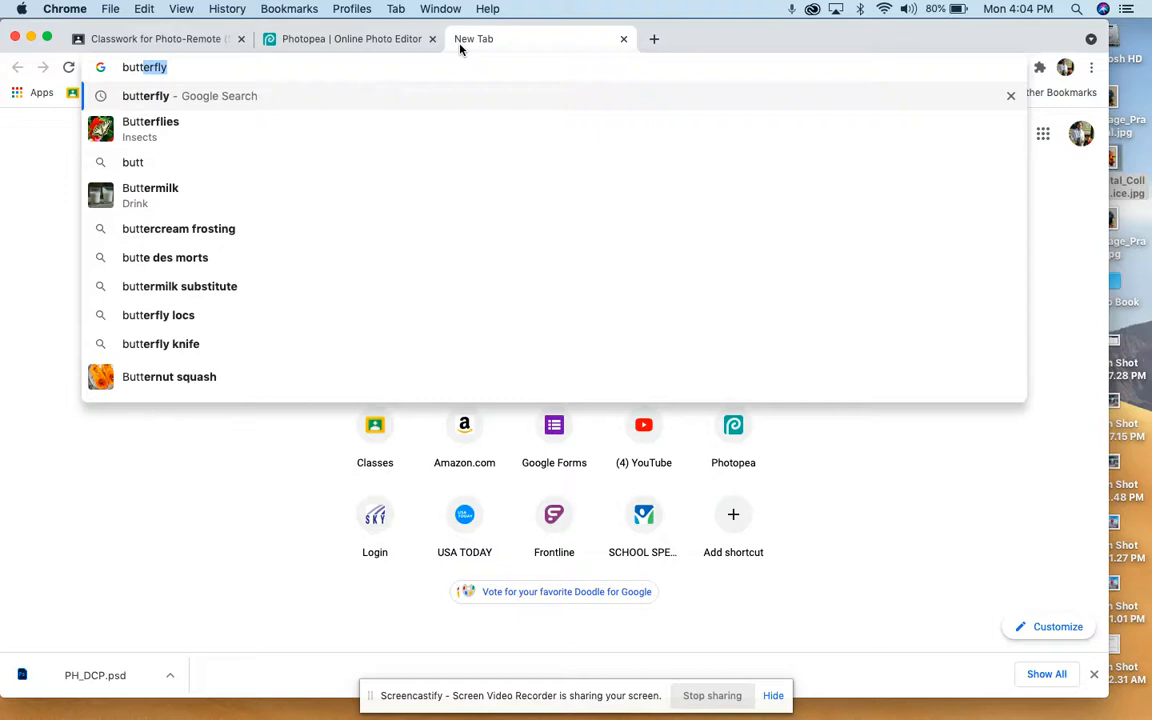
key(Return)
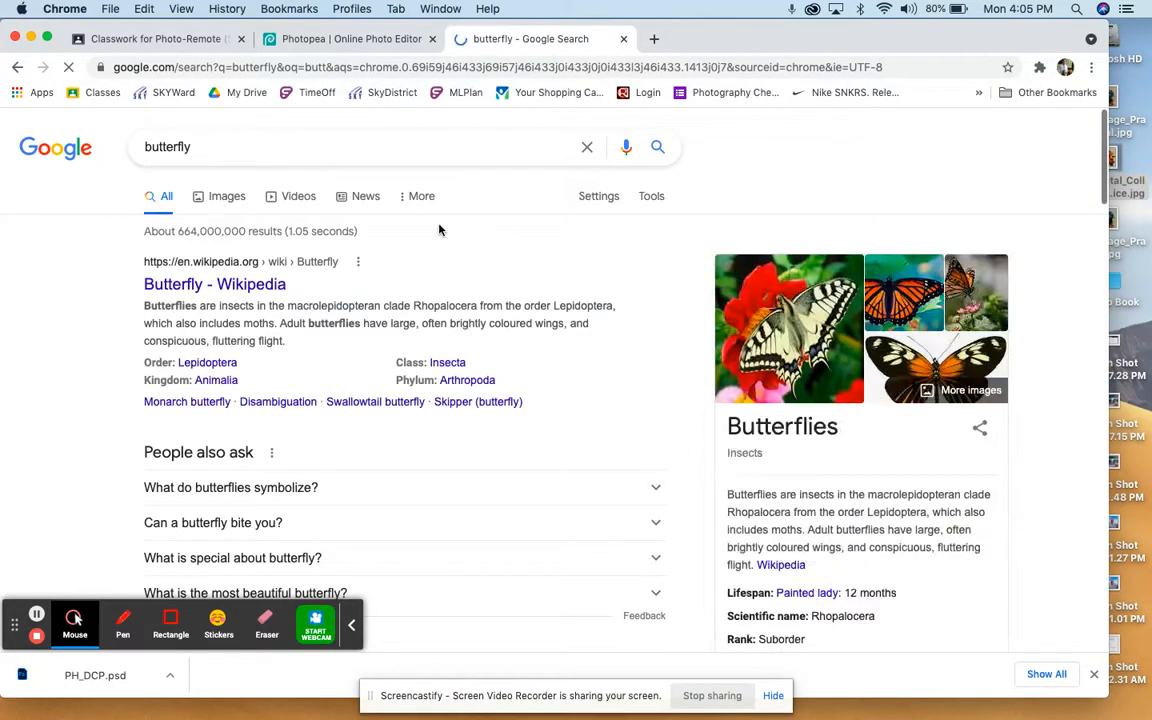
click(222, 196)
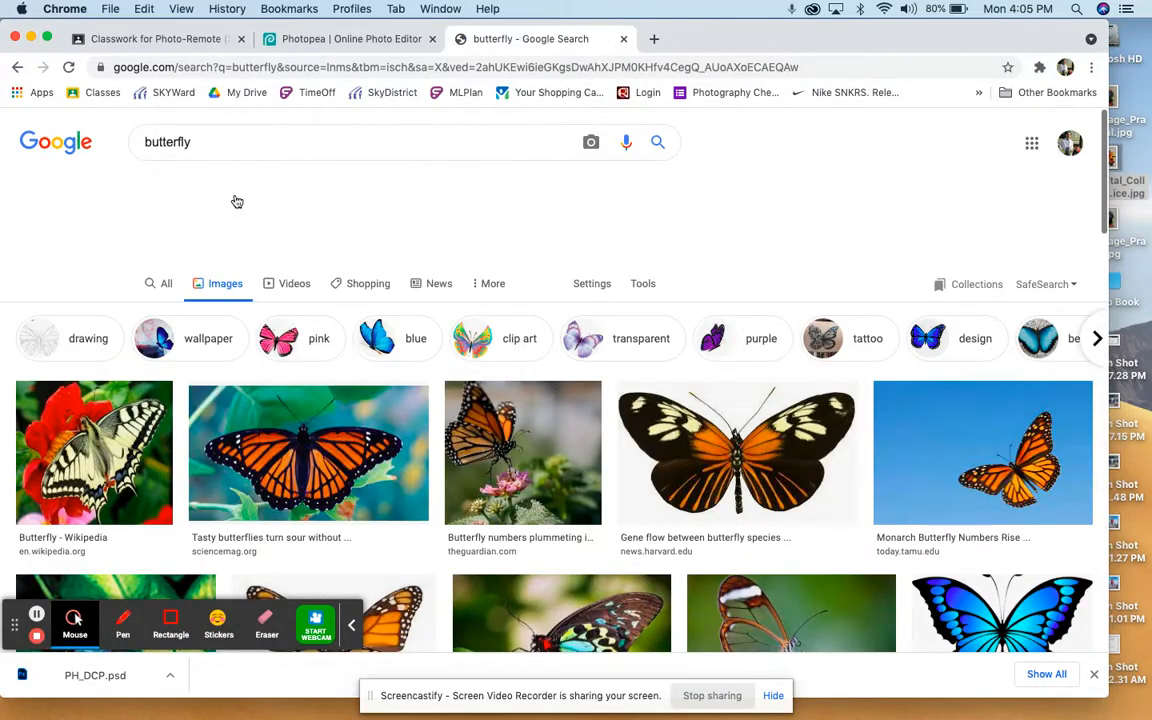
Step: Browse the butterfly results and copy the oregonlive.com image of an open-winged monarch on a white background
click(672, 452)
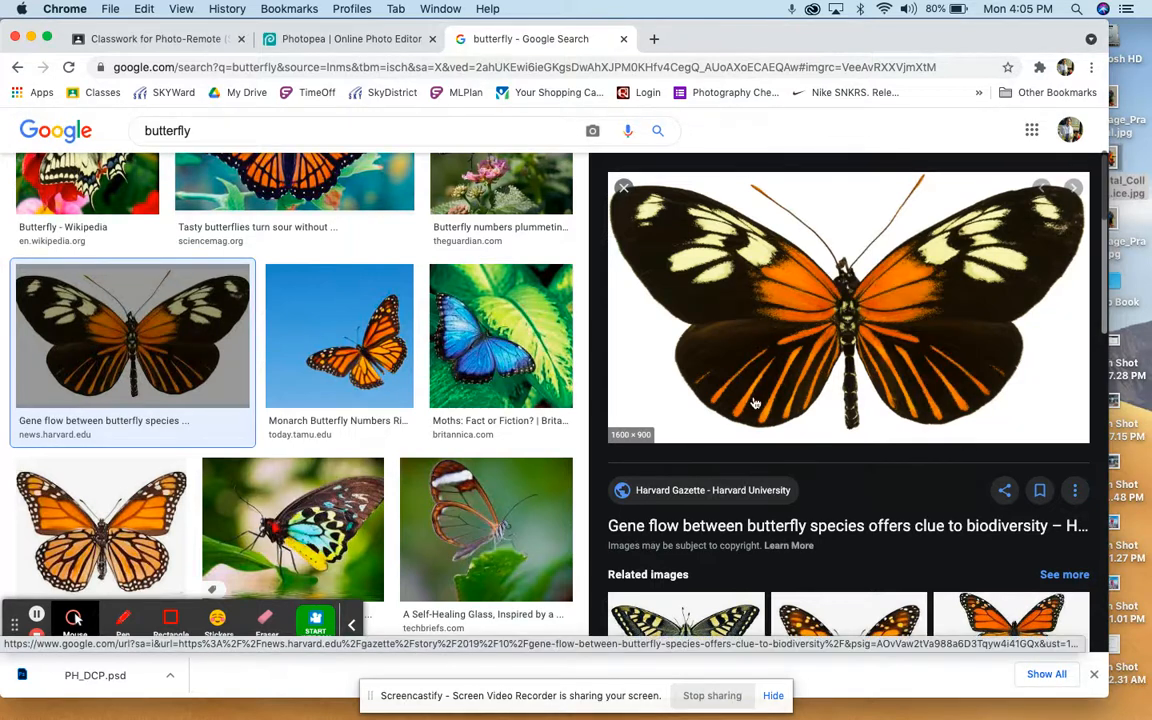
click(367, 318)
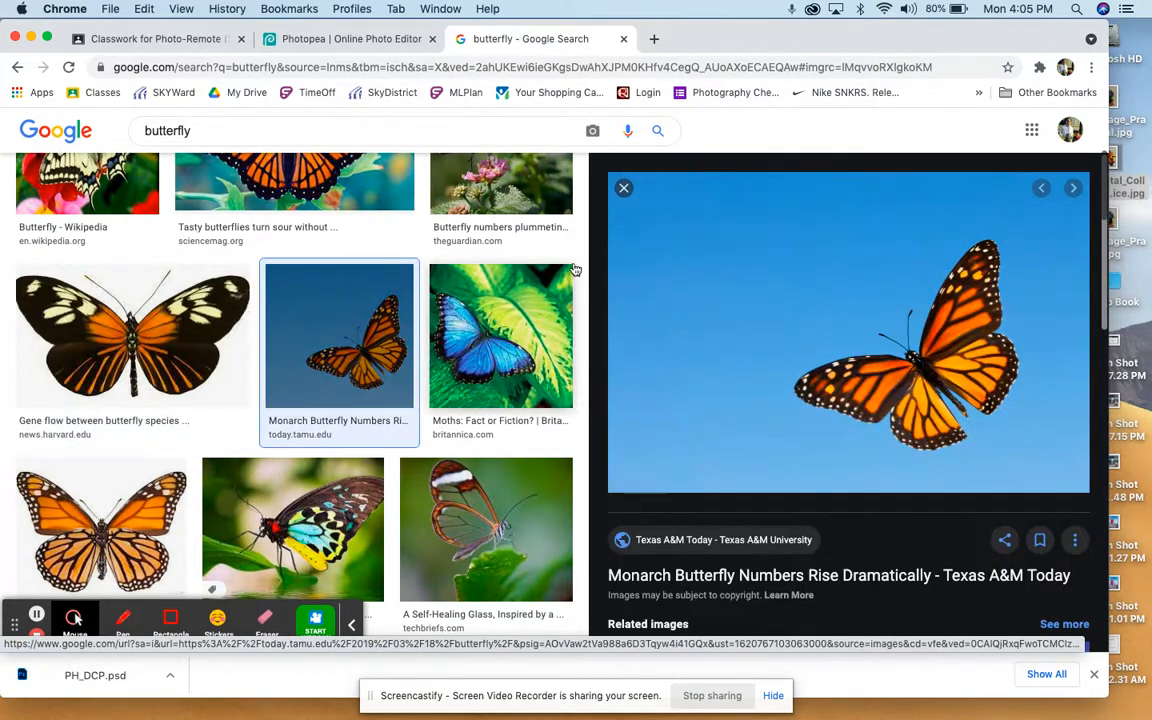
click(625, 188)
scroll(784, 350, down, 2)
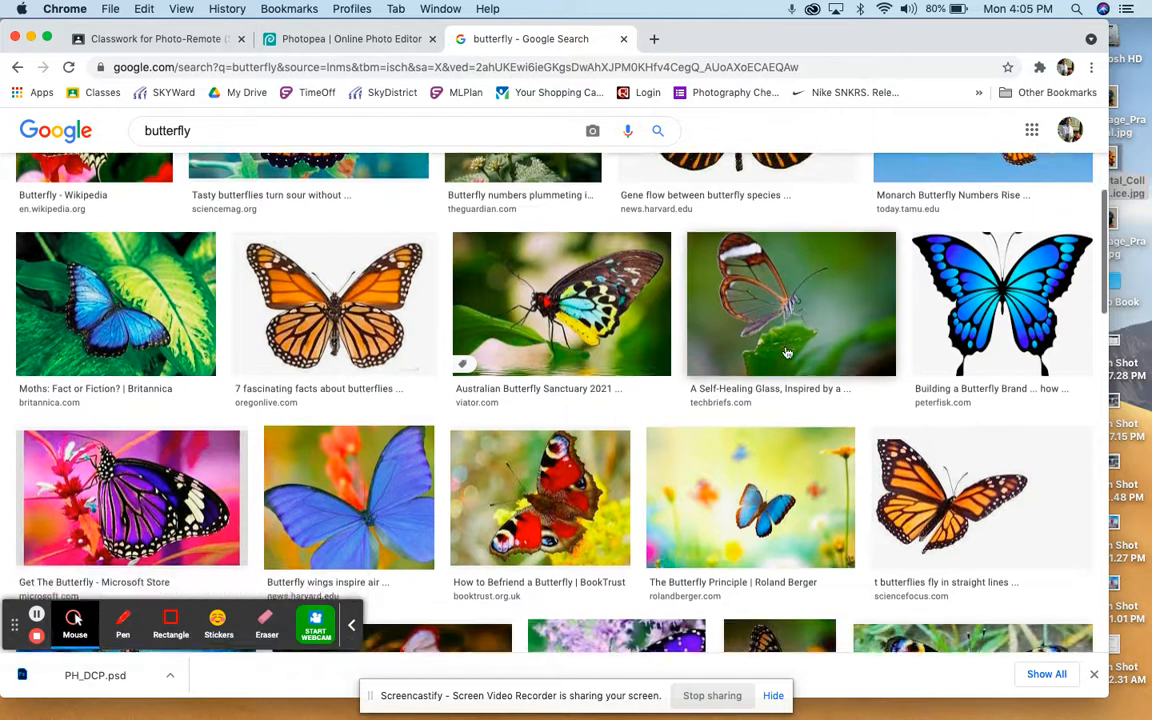
scroll(787, 352, up, 2)
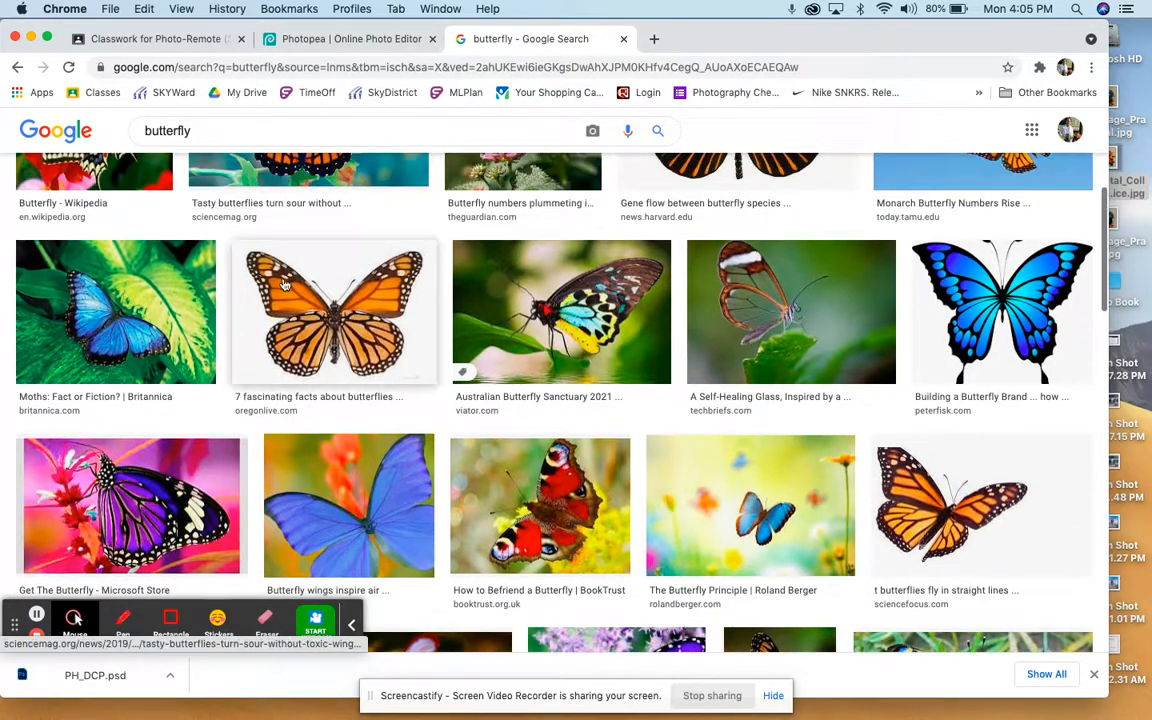
click(335, 300)
right_click(735, 396)
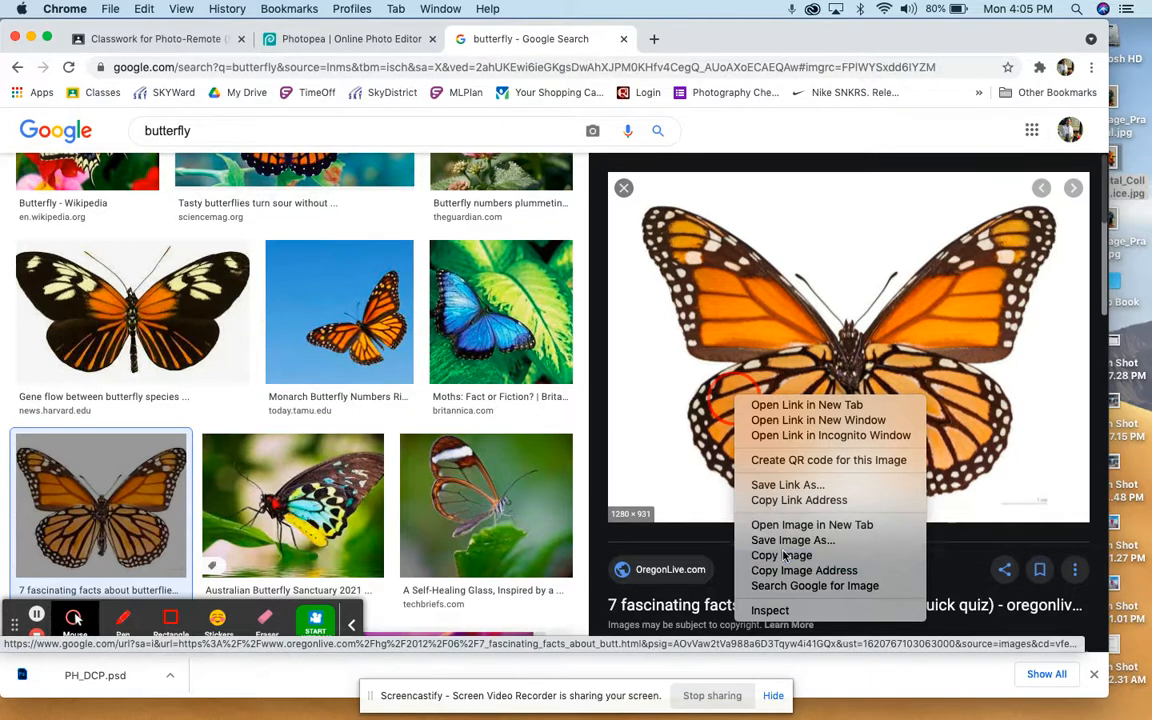
click(452, 120)
Step: Paste the copied butterfly into the PH_DCP collage in Photopea and rename its layer butterfly 1
click(346, 38)
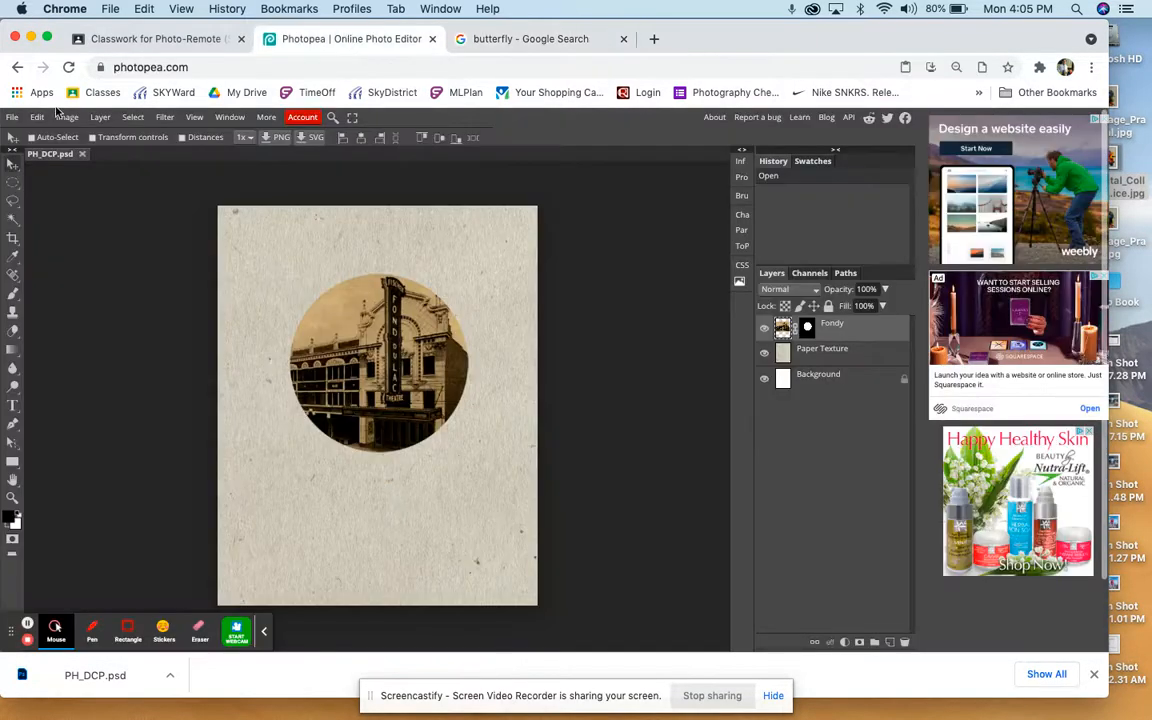
click(38, 117)
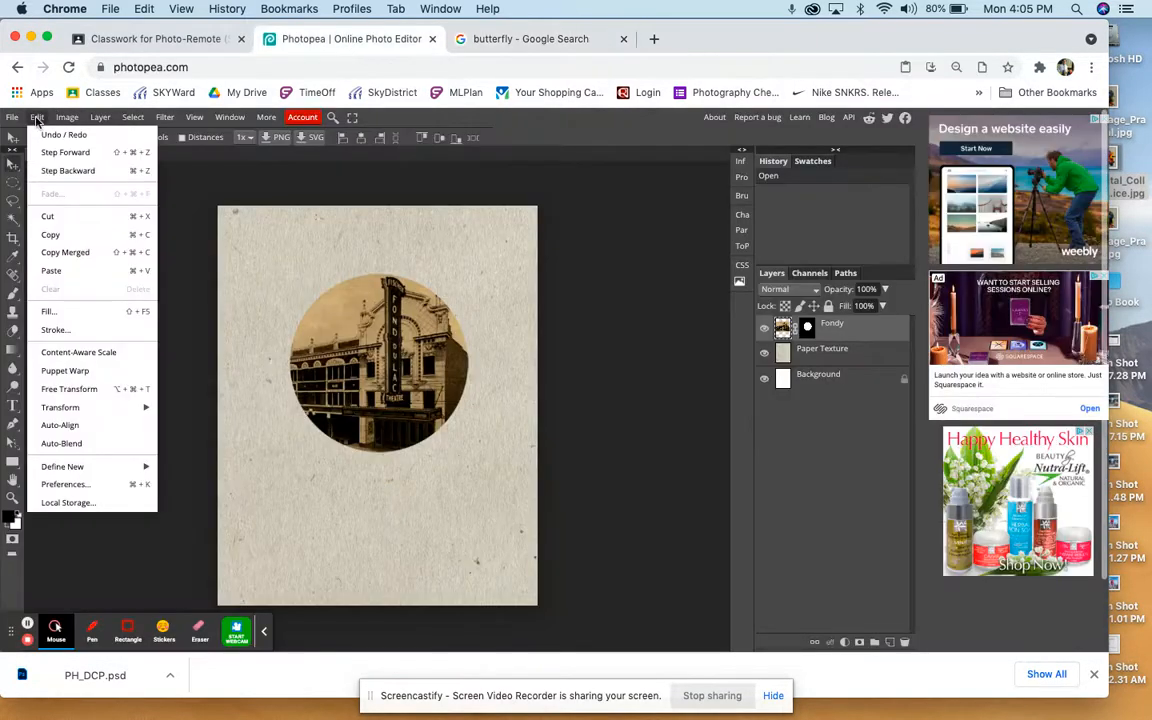
click(65, 278)
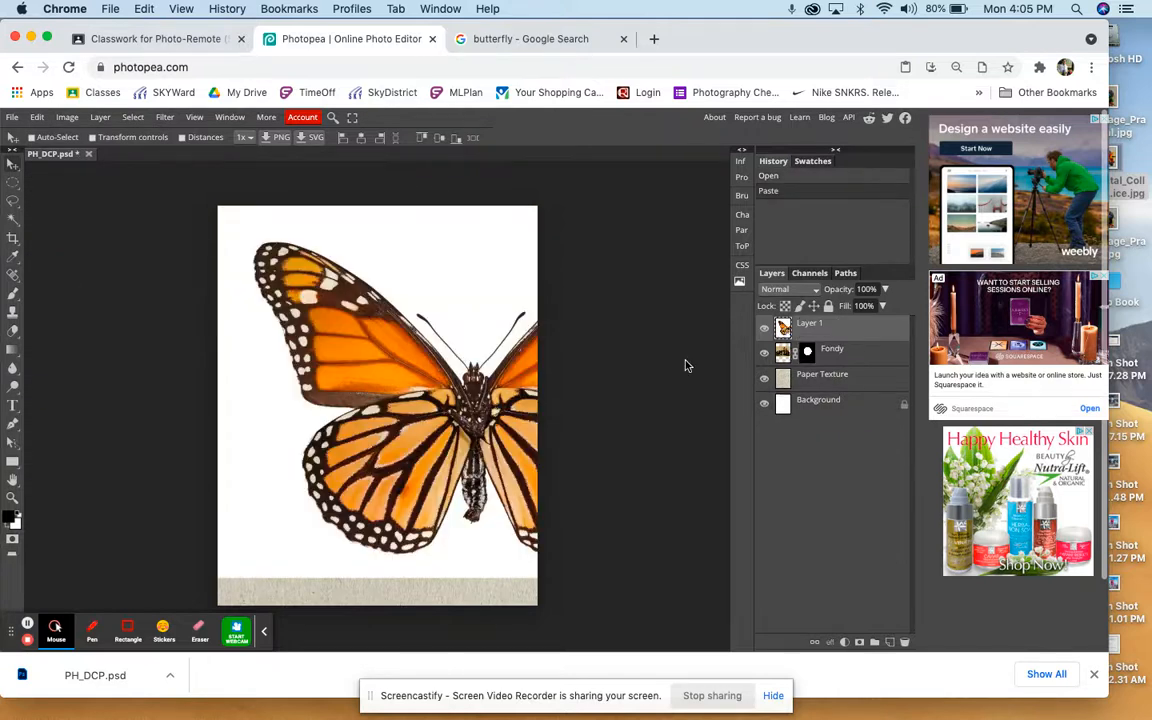
double_click(812, 322)
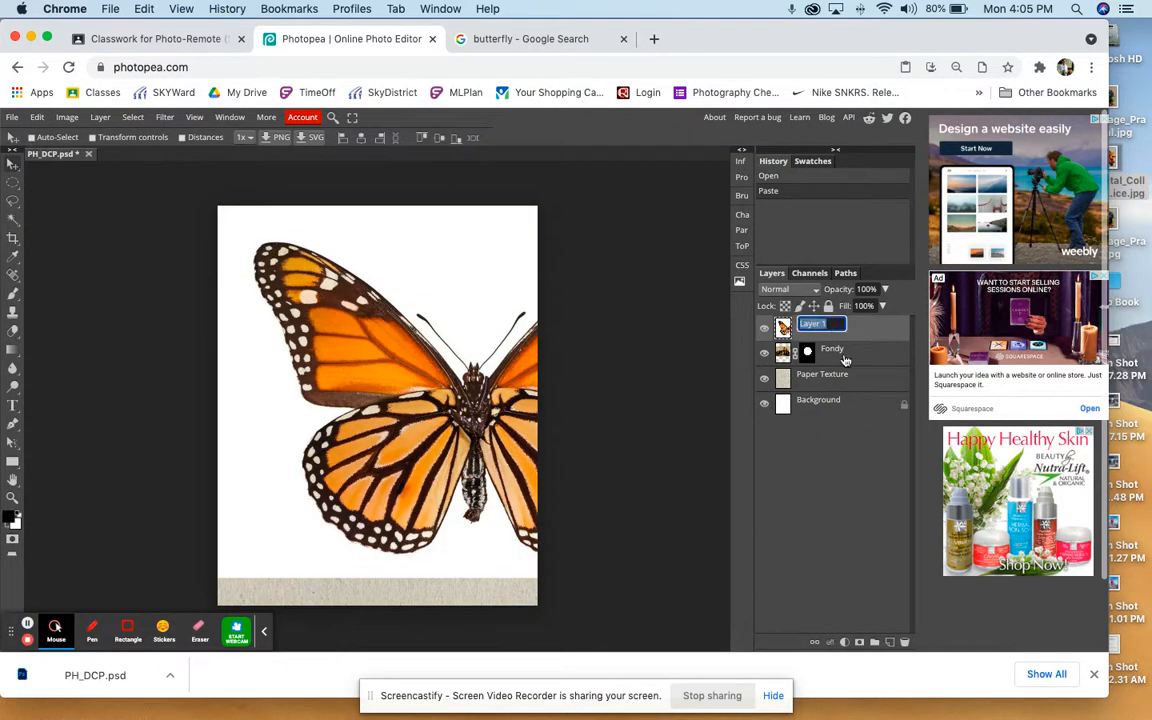
text(butterfly)
Step: Scale the butterfly layer down to about 57% and position it over the lower part of the circular theatre photo
click(13, 165)
drag(418, 290, 365, 287)
click(128, 137)
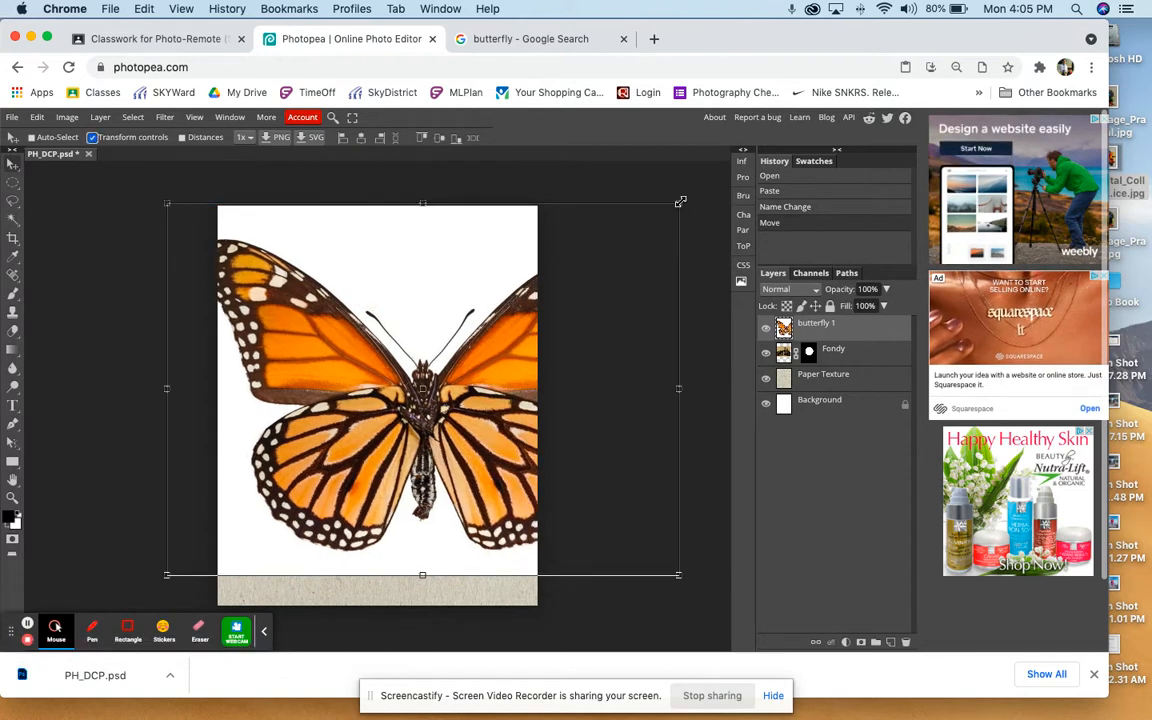
drag(679, 202, 452, 362)
drag(428, 417, 499, 379)
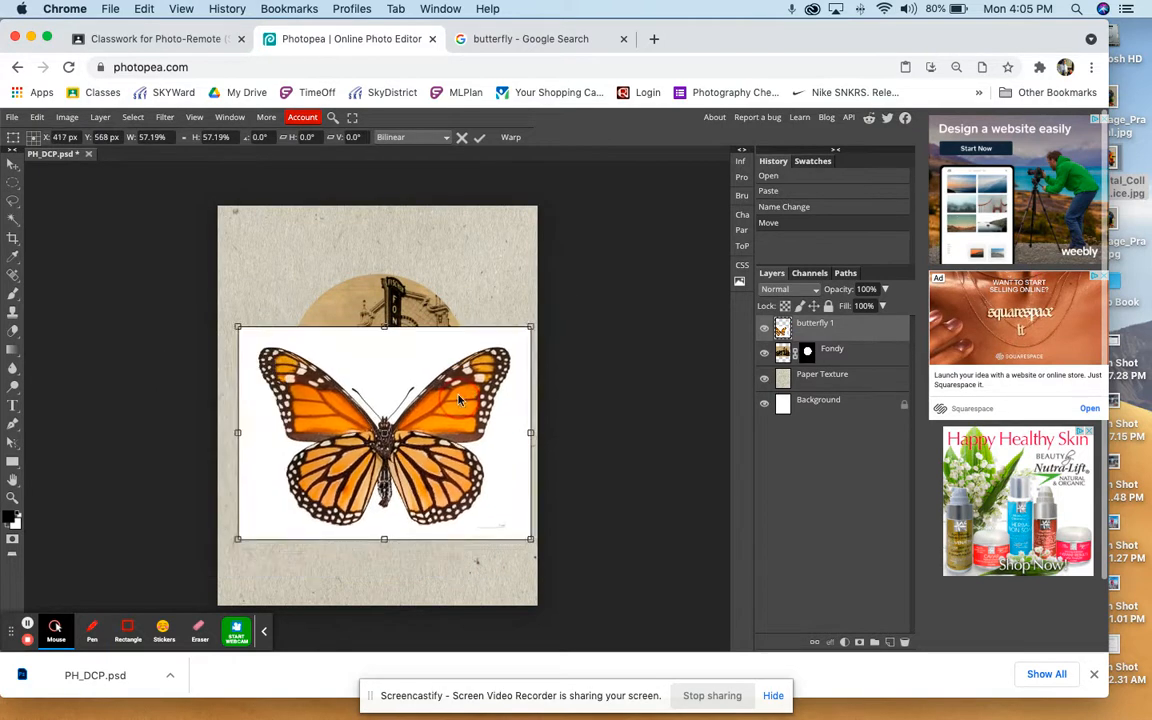
key(Return)
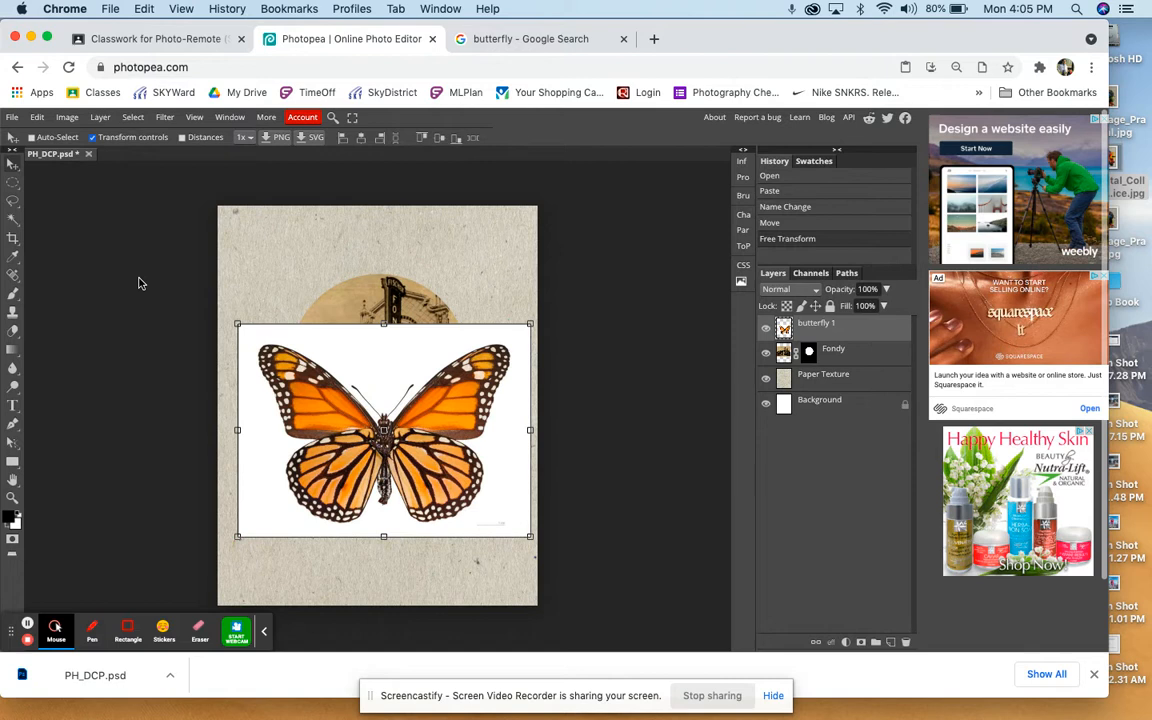
Step: Select the white background around the butterfly with the Magic Wand at tolerance 16
click(13, 218)
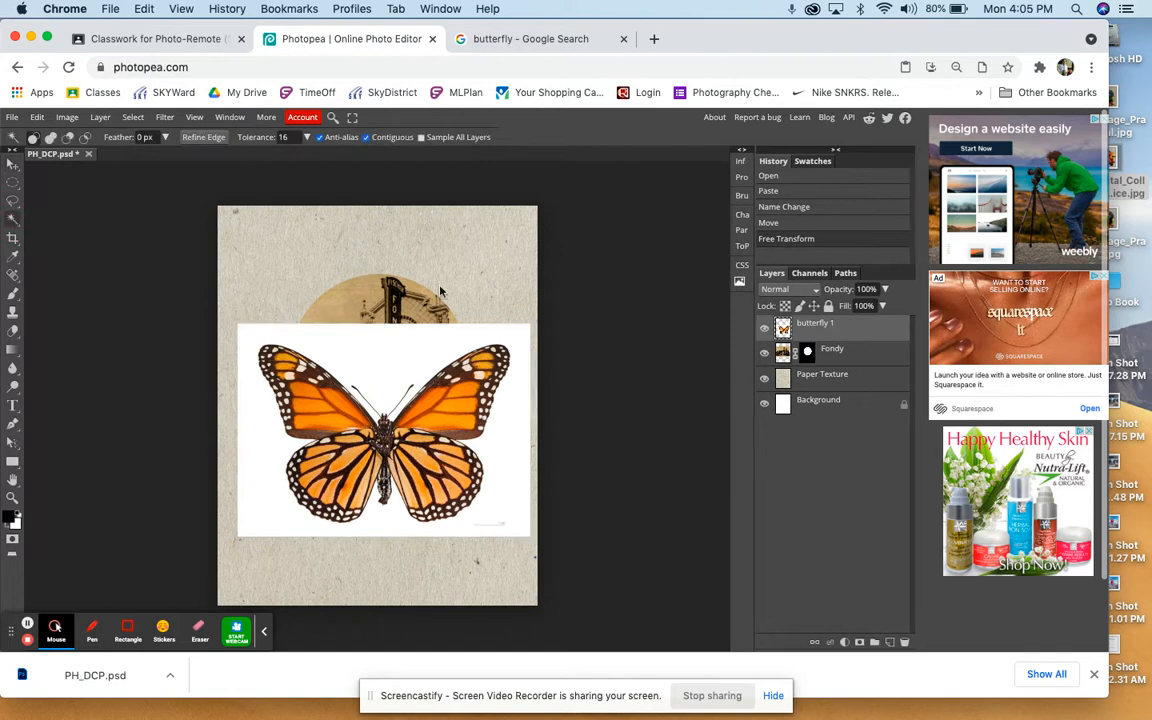
click(409, 350)
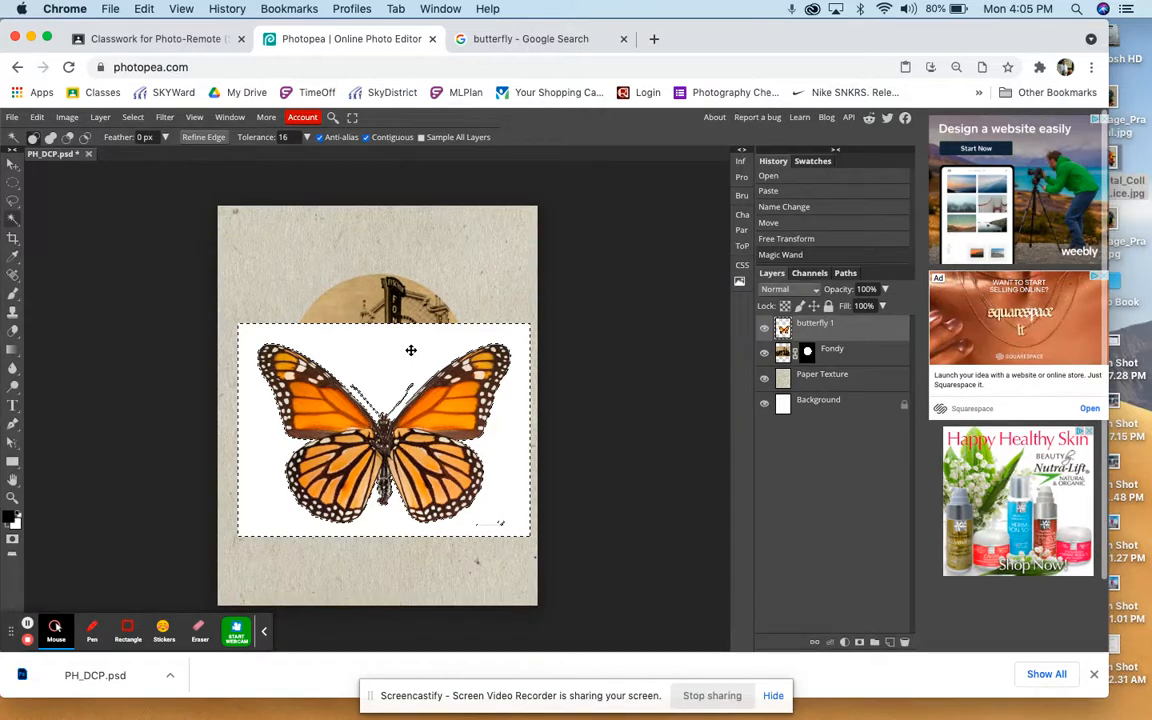
Step: Try deleting the selected white background and deselecting, and undo both actions
key(Delete)
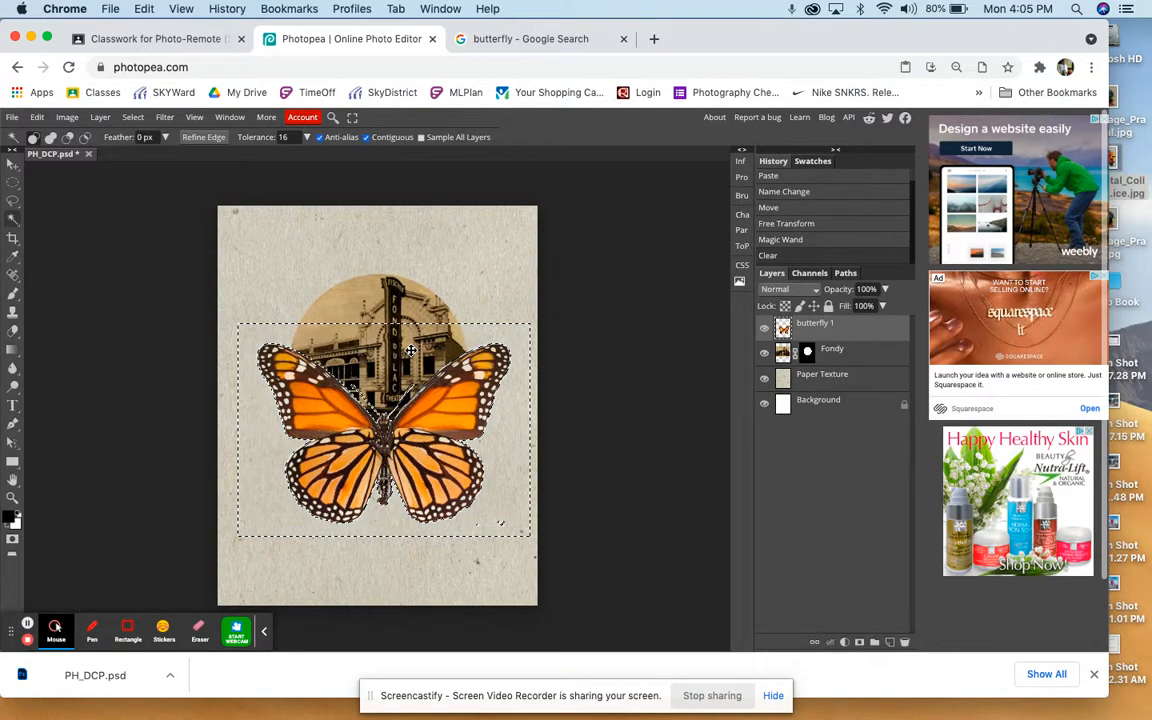
key(ctrl+d)
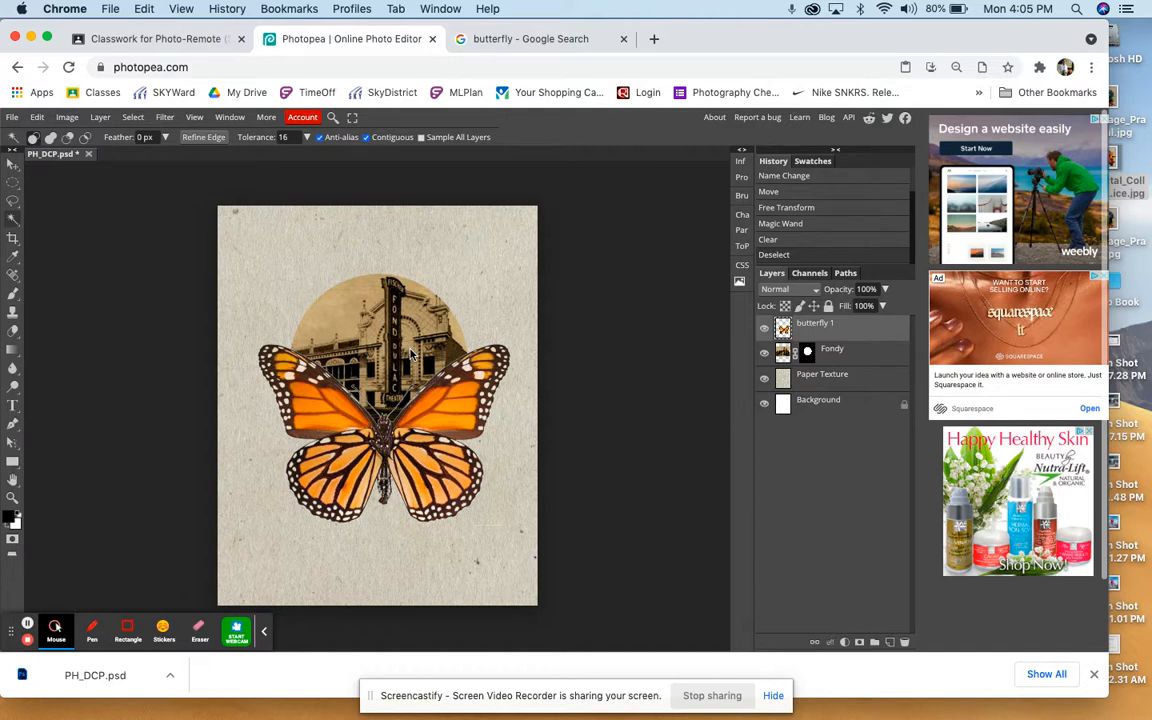
key(ctrl+z)
key(ctrl+z)
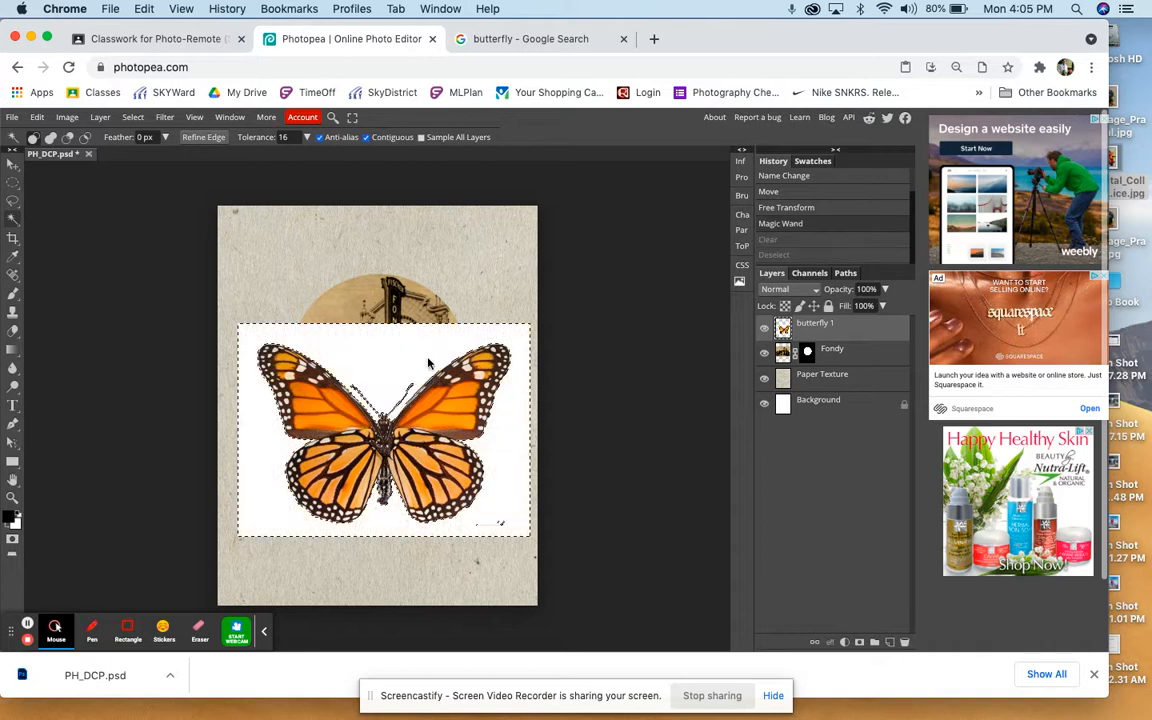
Step: Try adding a raster mask to the butterfly layer from the background selection, and undo it
click(858, 643)
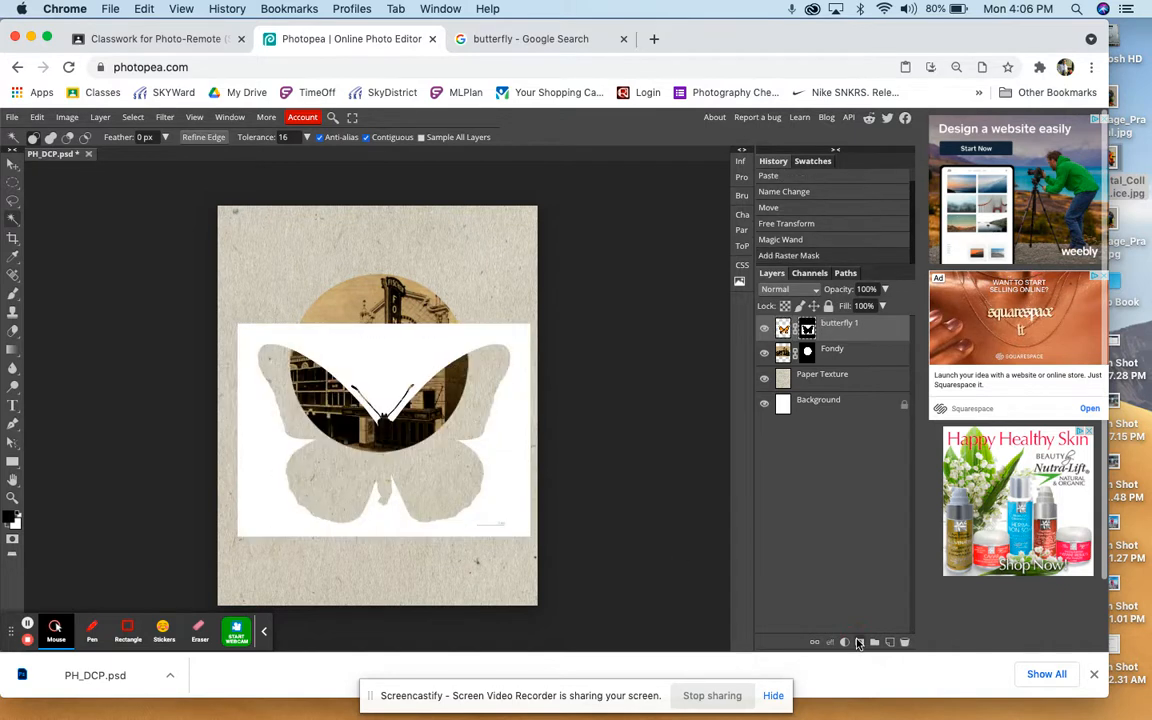
key(ctrl+z)
Step: Try inverting the background selection and masking the butterfly layer with it, and undo the raster mask
click(194, 117)
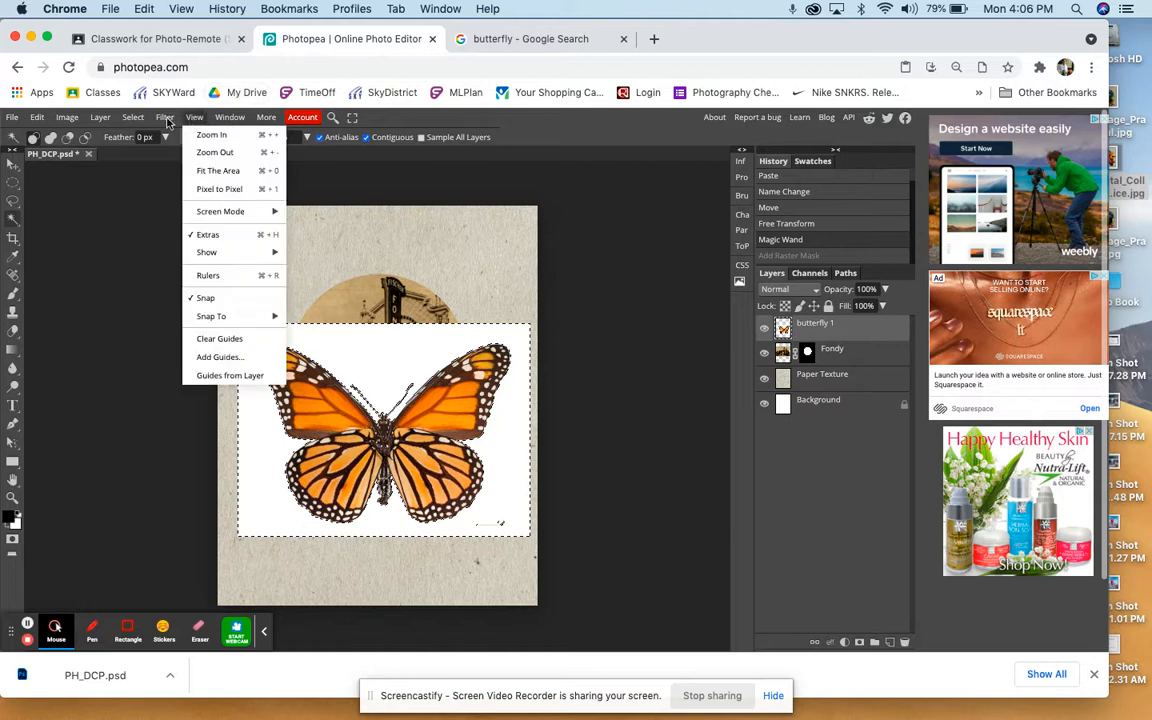
mouse_move(165, 117)
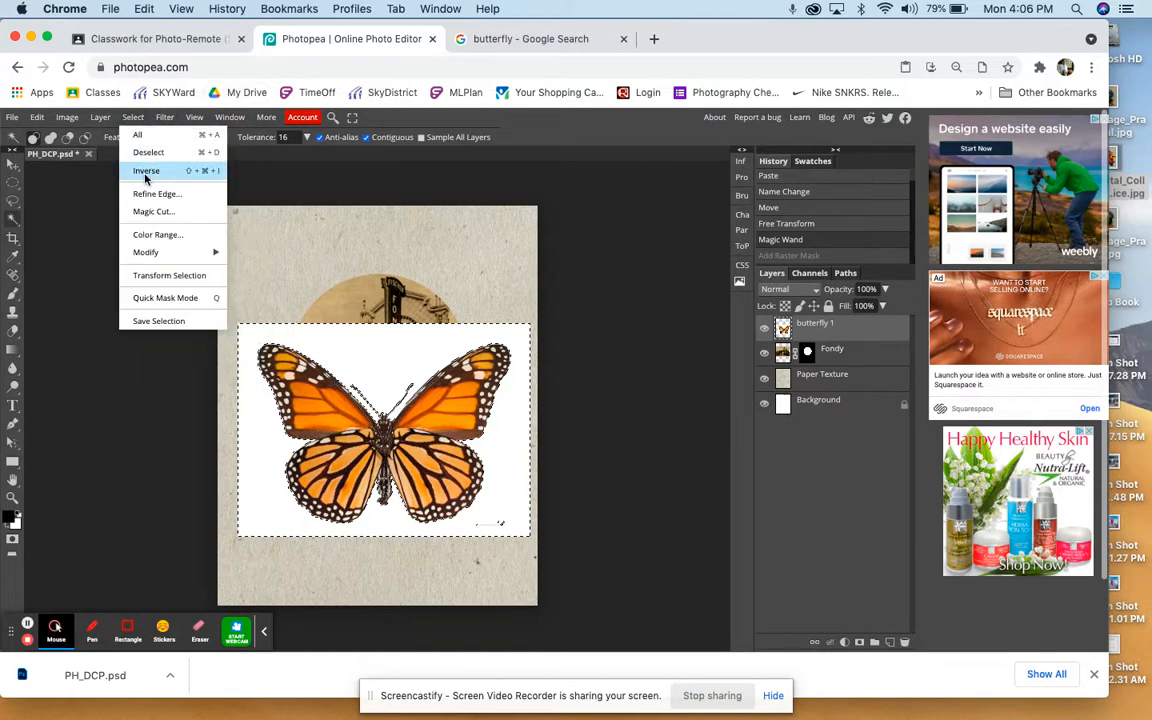
click(148, 165)
click(858, 643)
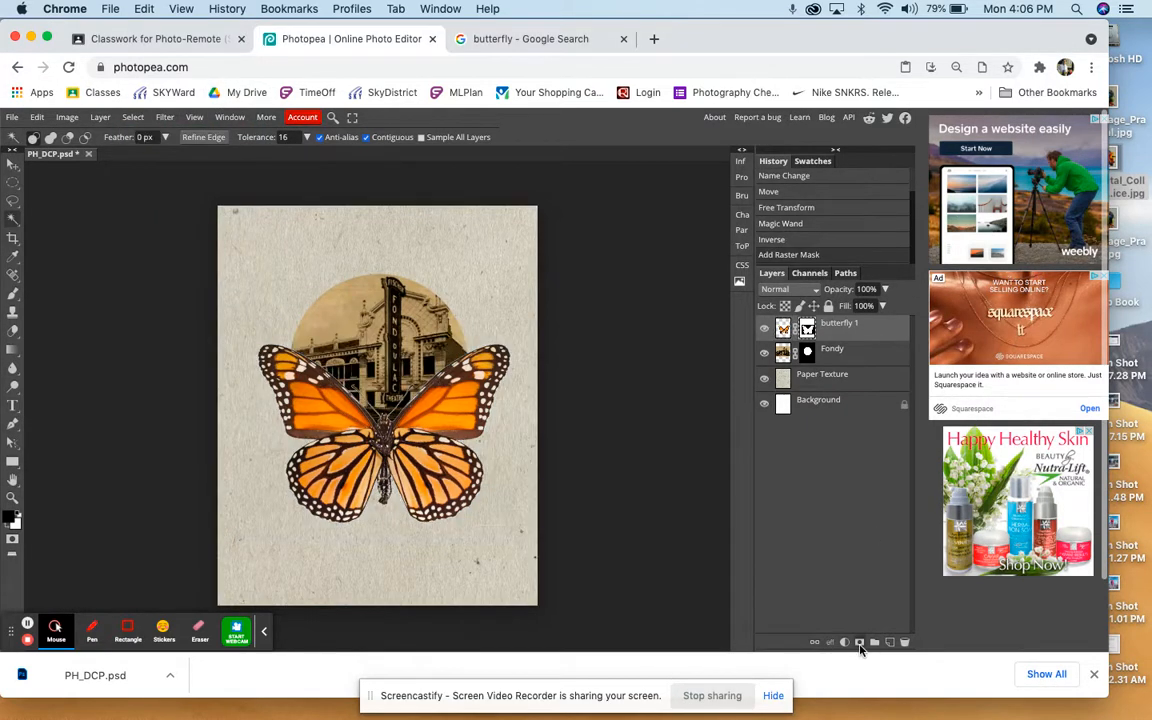
key(ctrl+plus)
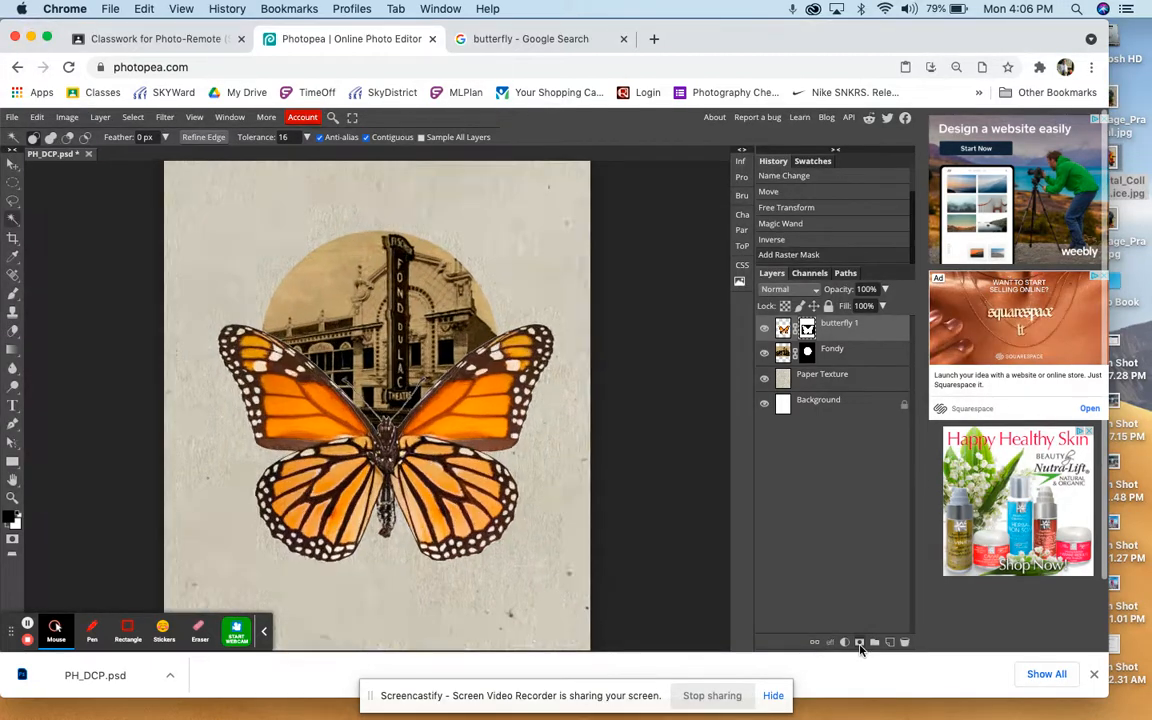
key(ctrl+z)
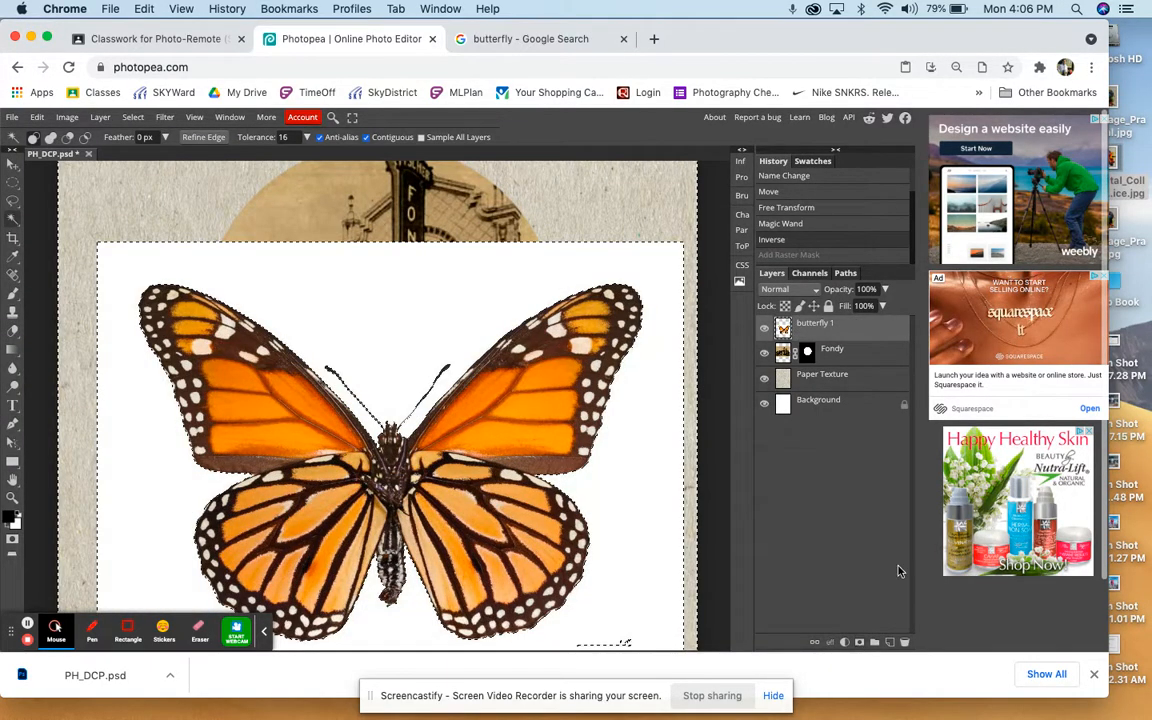
Step: Try clearing the inverted selection from the butterfly layer, and undo both the clearing and the inversion
key(Delete)
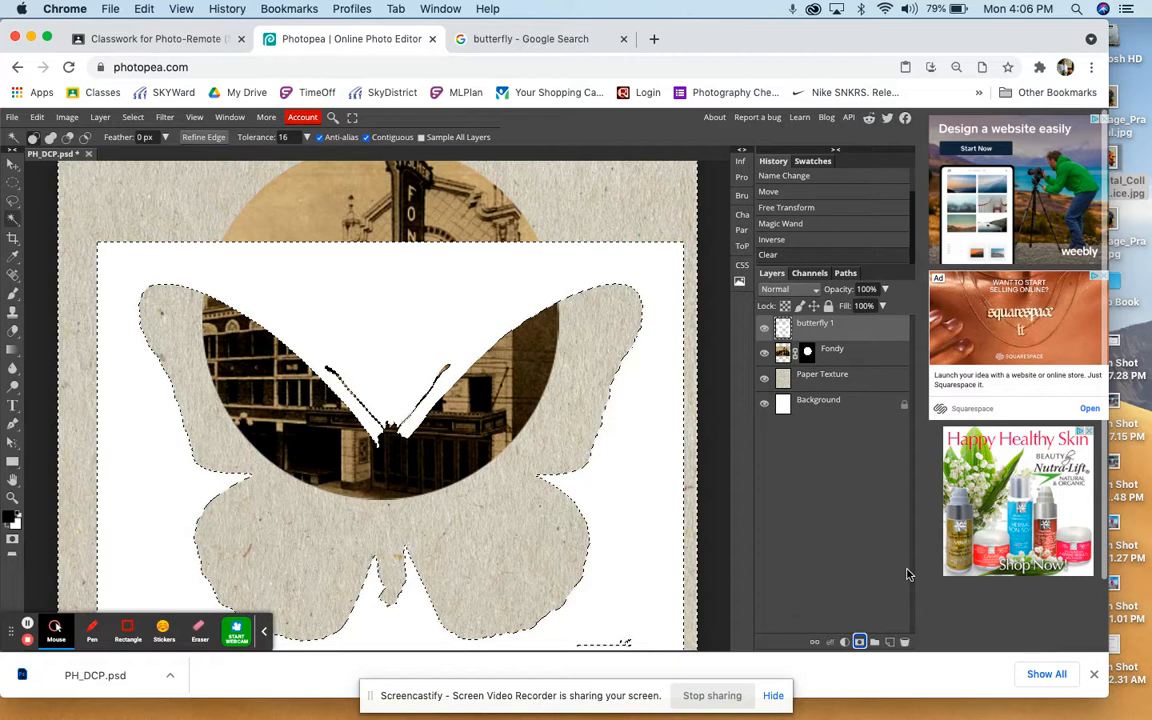
key(ctrl+z)
key(ctrl+z)
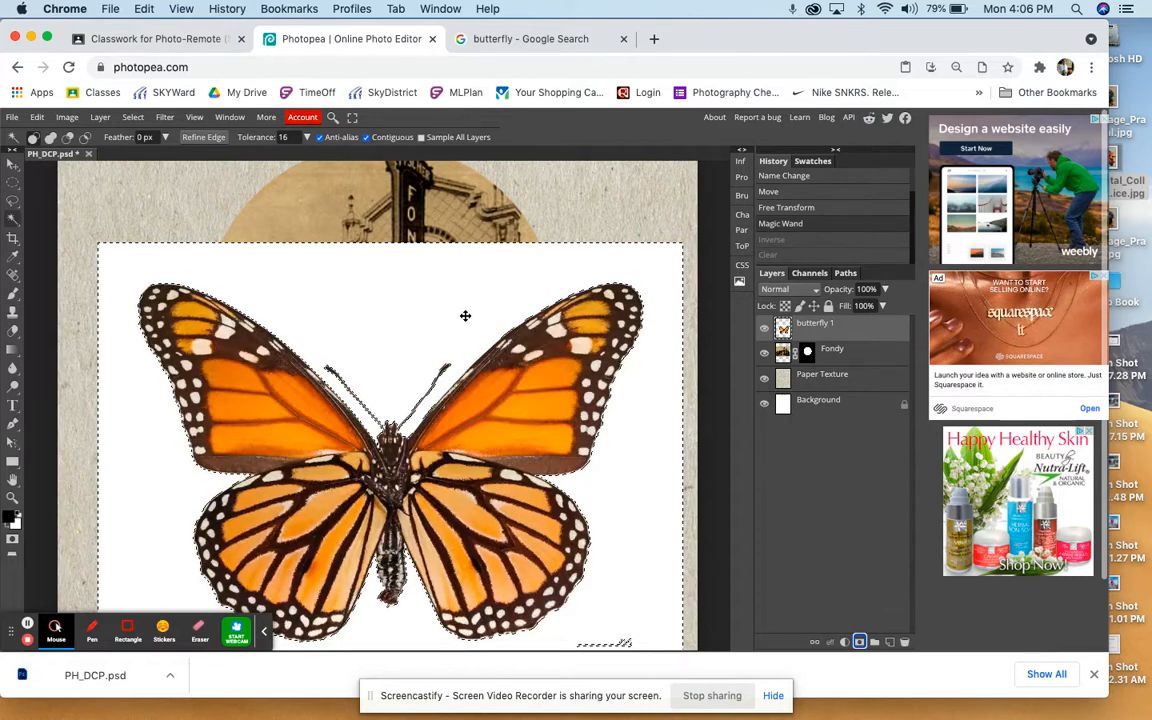
Step: Delete the selected white background from the butterfly 1 layer and deselect
key(Delete)
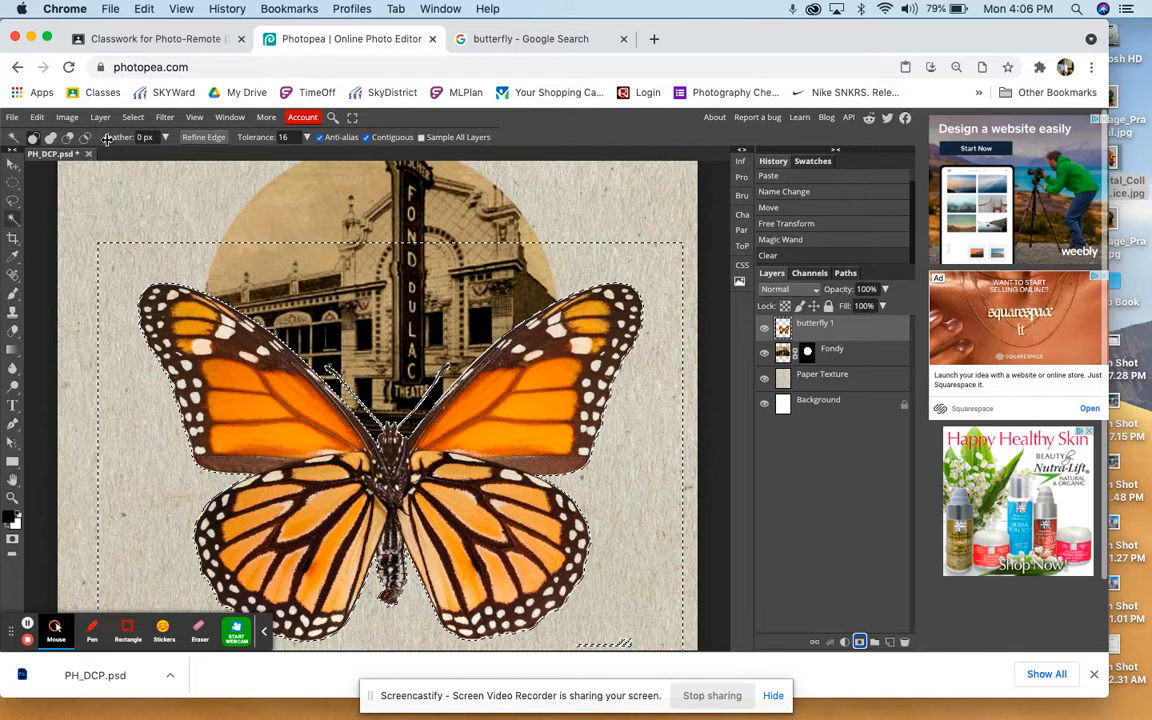
click(37, 117)
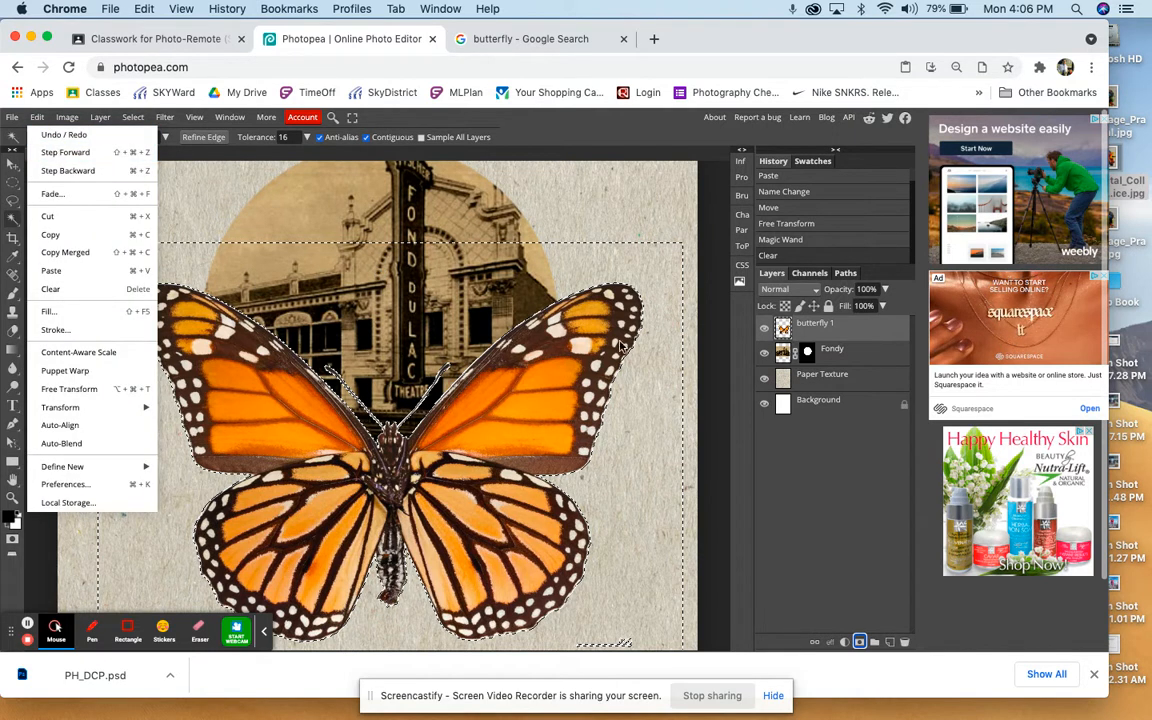
click(13, 160)
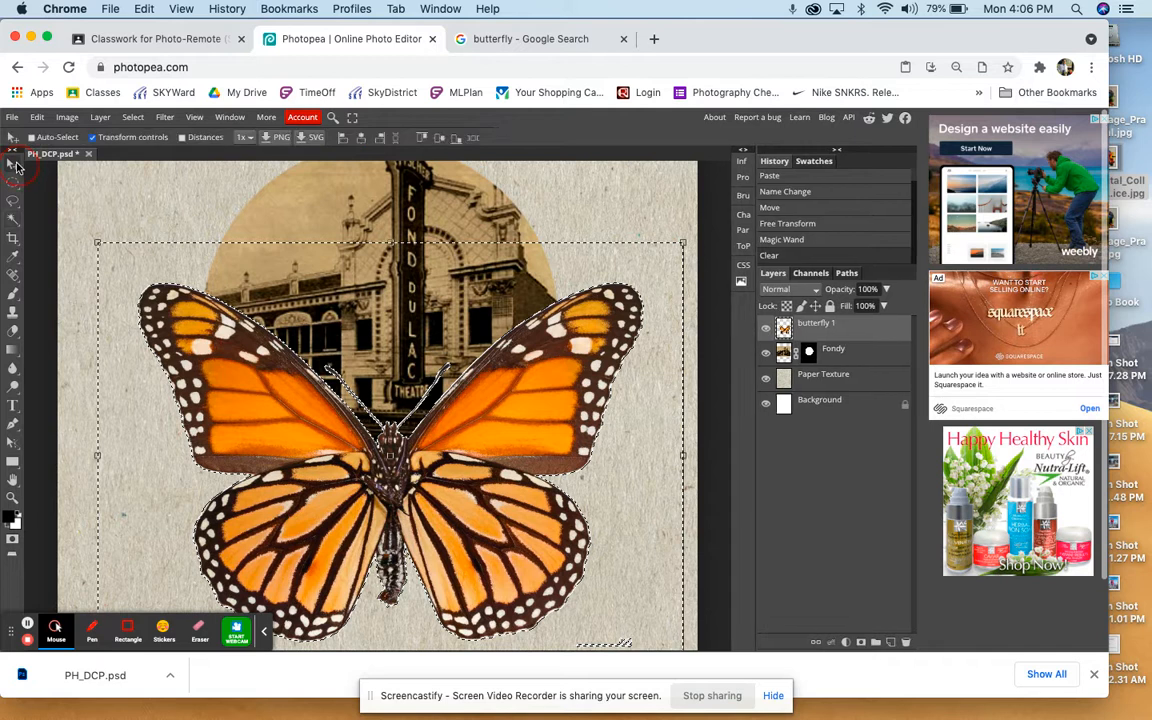
key(super+d)
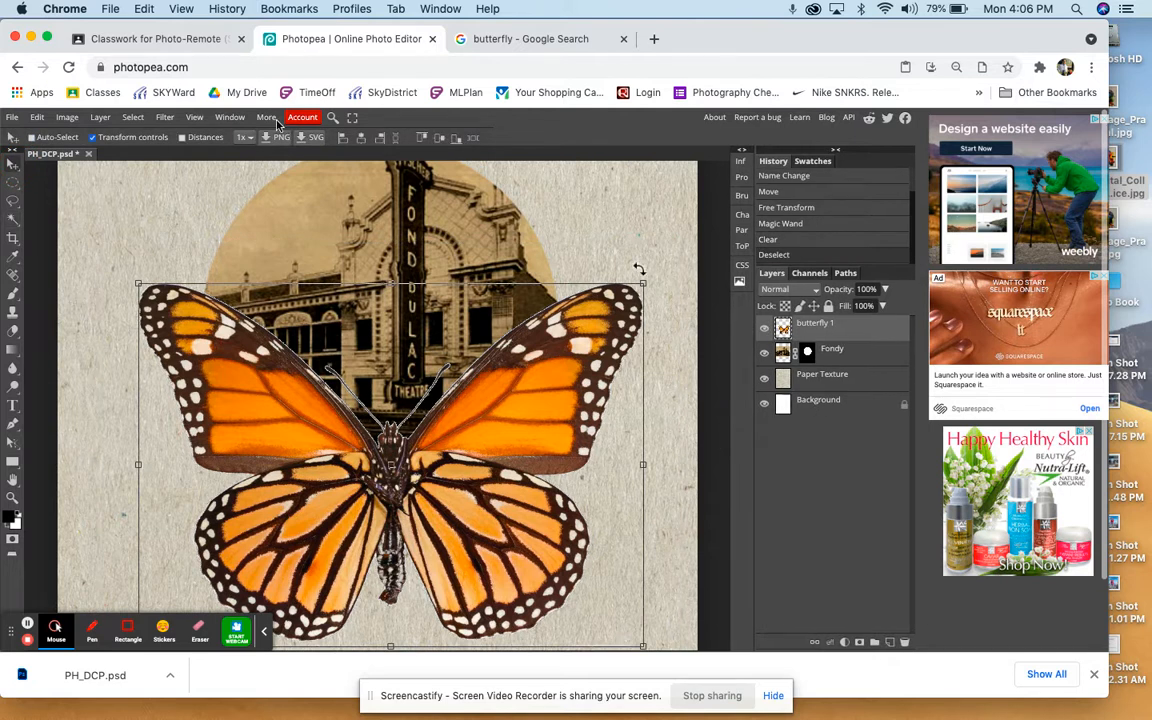
Step: Apply a Brightness/Contrast adjustment to the butterfly layer with brightness -51 and contrast 51
click(76, 121)
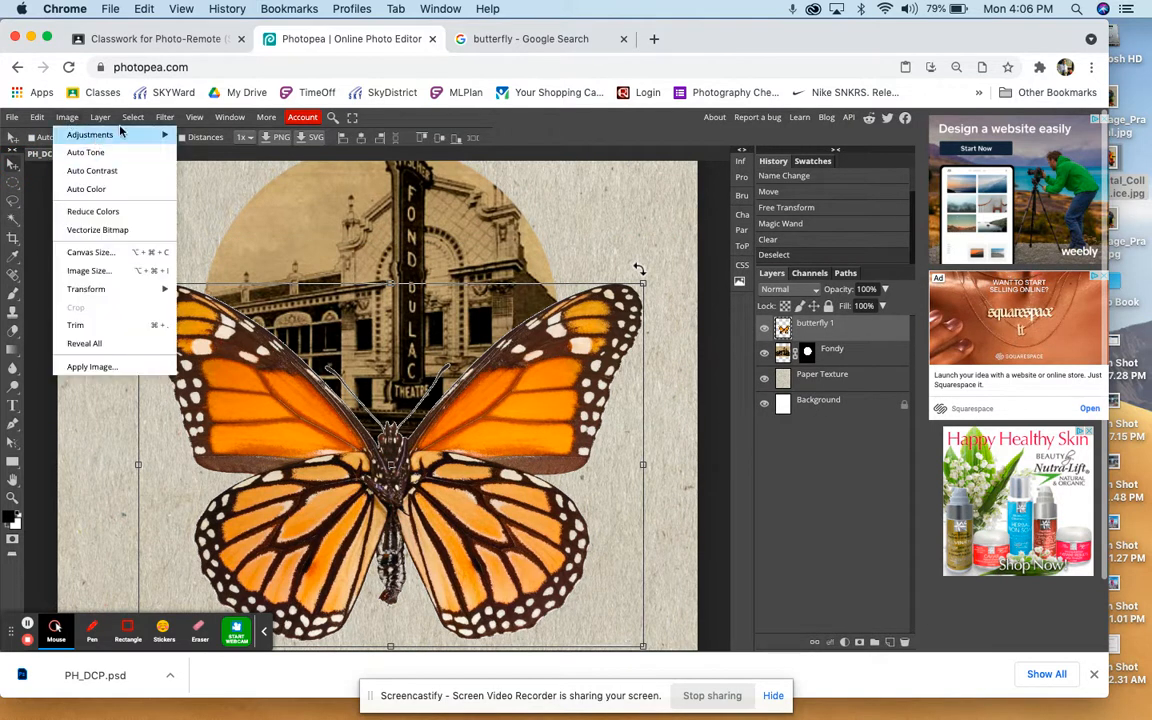
mouse_move(110, 134)
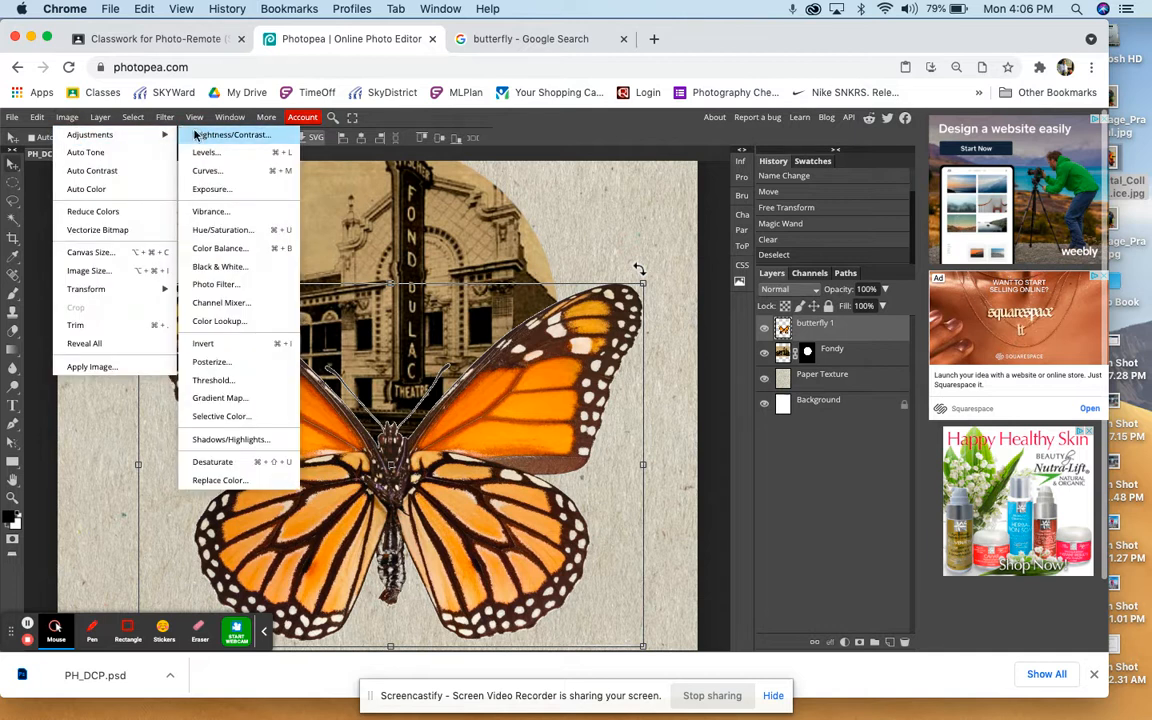
click(190, 136)
drag(190, 285, 156, 252)
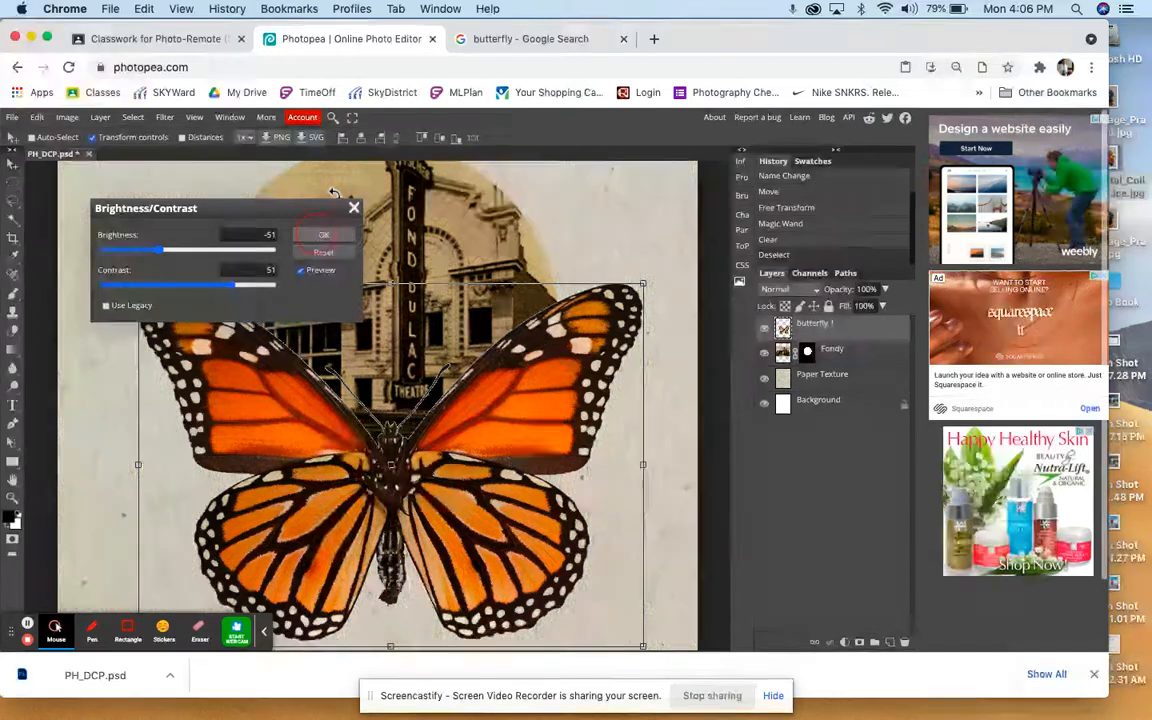
click(322, 238)
Step: Scale the butterfly to about 31%, rotate it about -24°, and place it over the left edge of the circular theatre photo
key(super+minus)
key(super+minus)
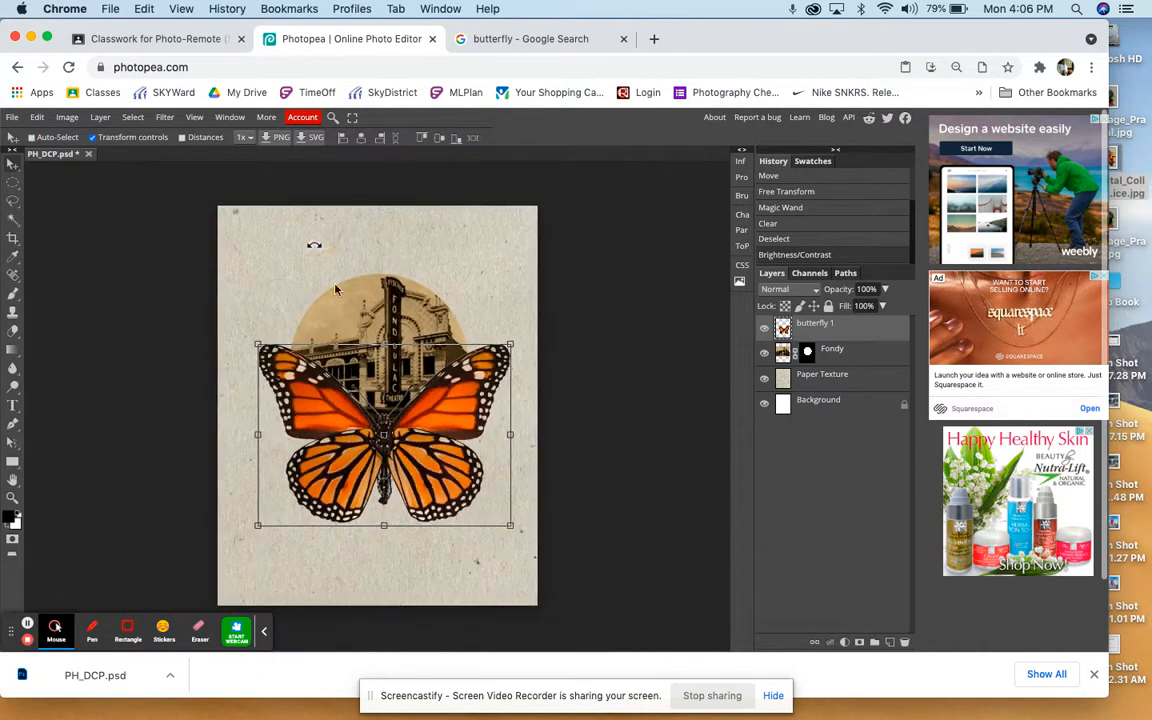
drag(512, 530, 343, 410)
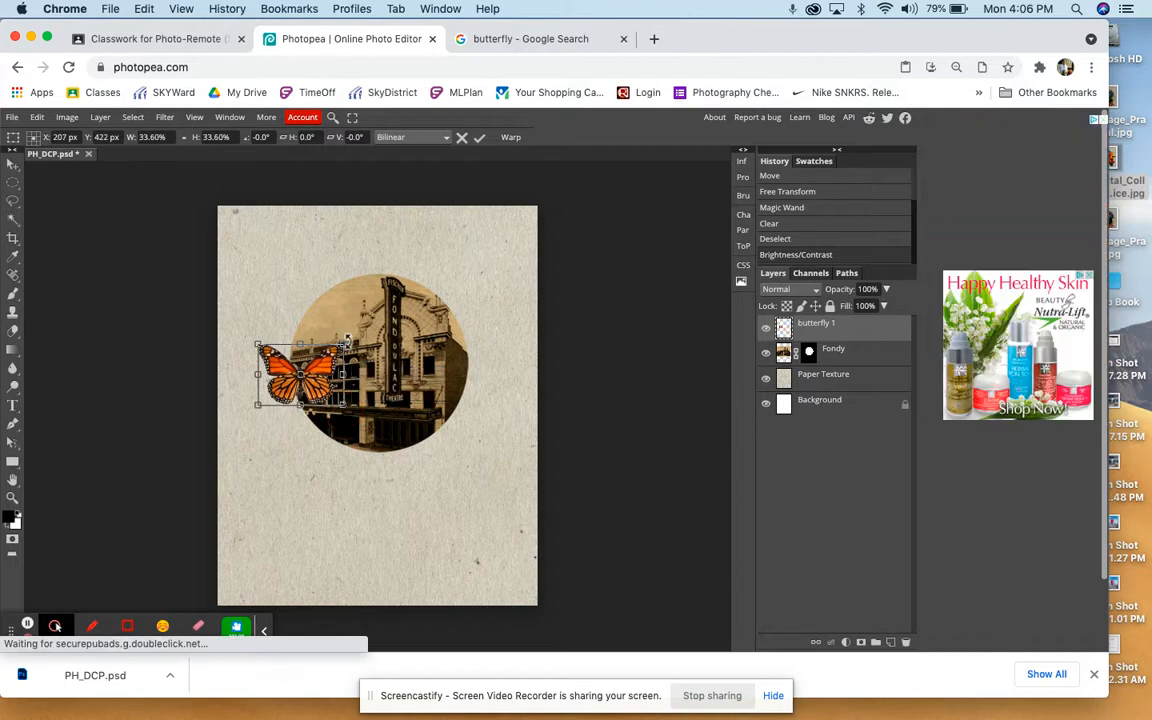
drag(345, 343, 297, 318)
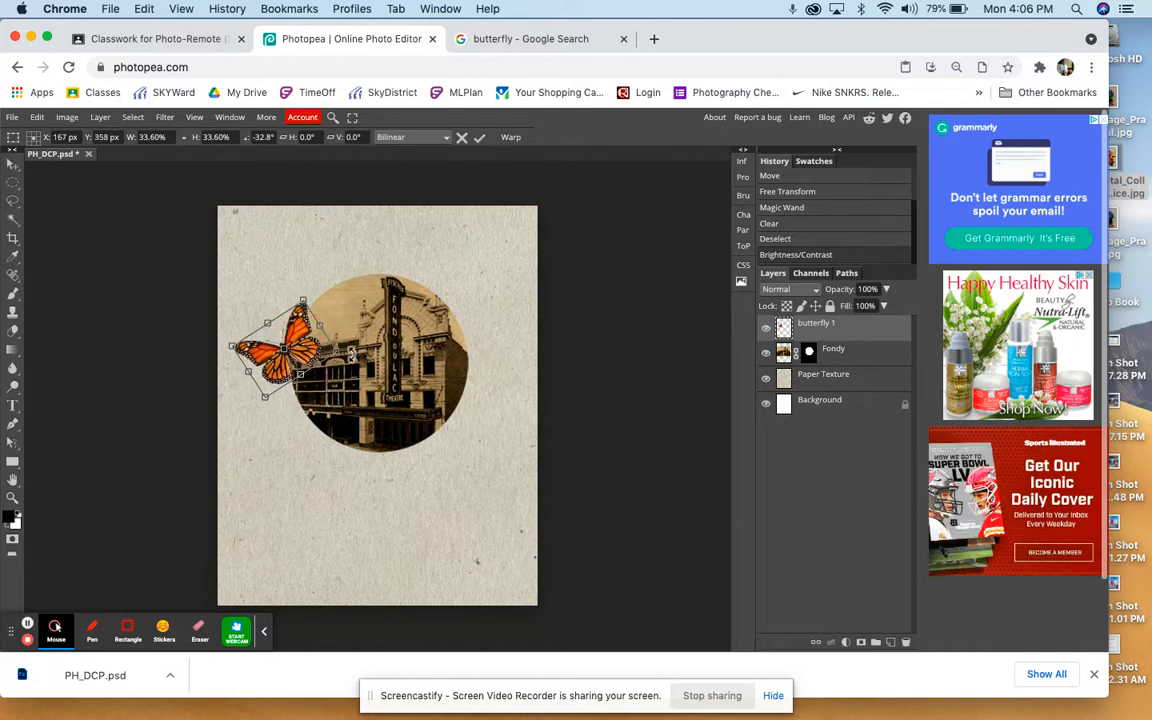
drag(347, 352, 300, 356)
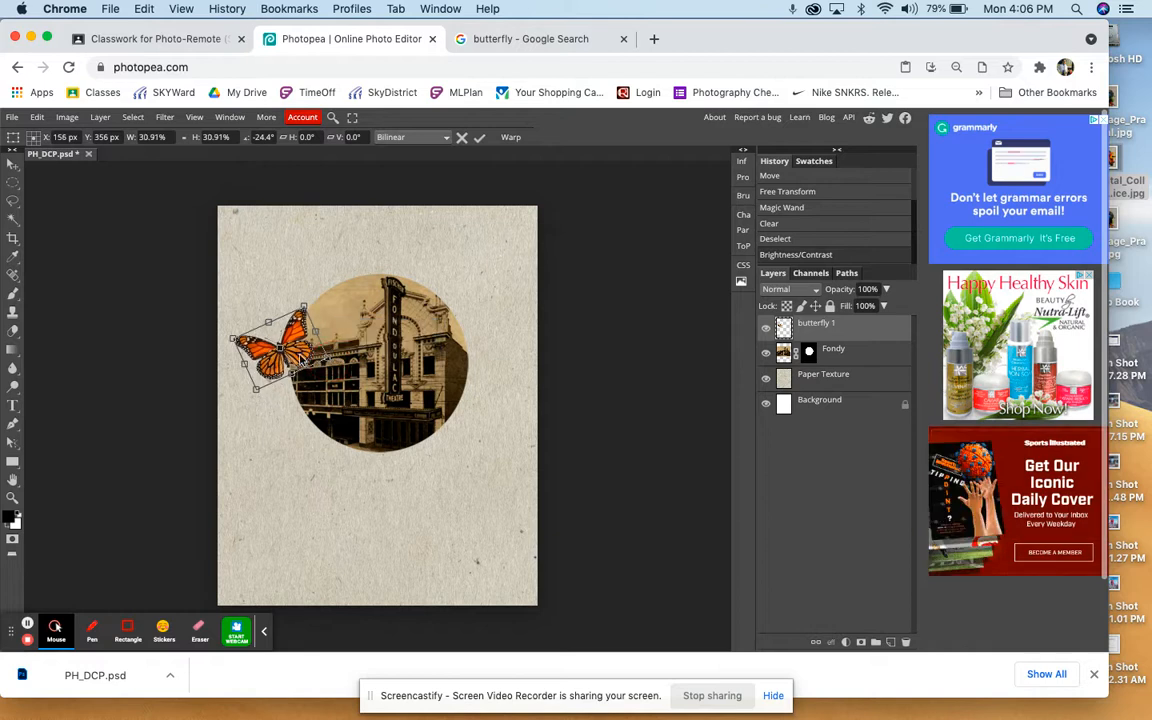
key(Return)
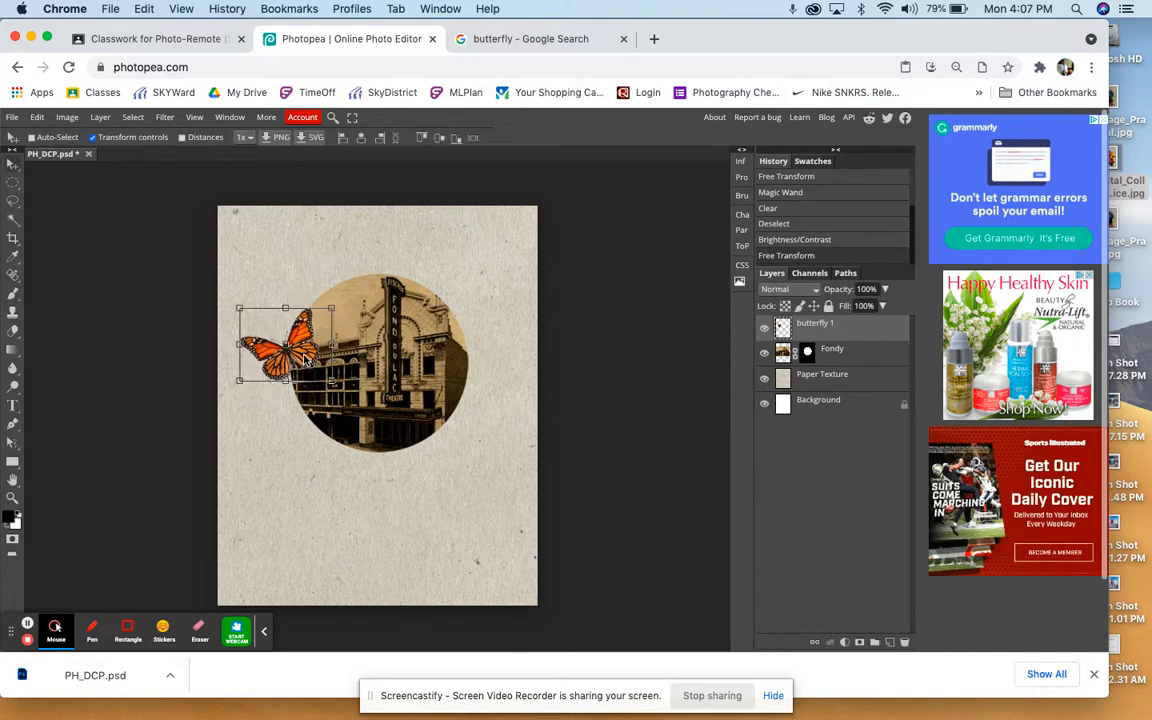
Step: Turn off the transform controls, duplicate the butterfly 1 layer, and move the copy to the right edge of the circular photo
click(147, 140)
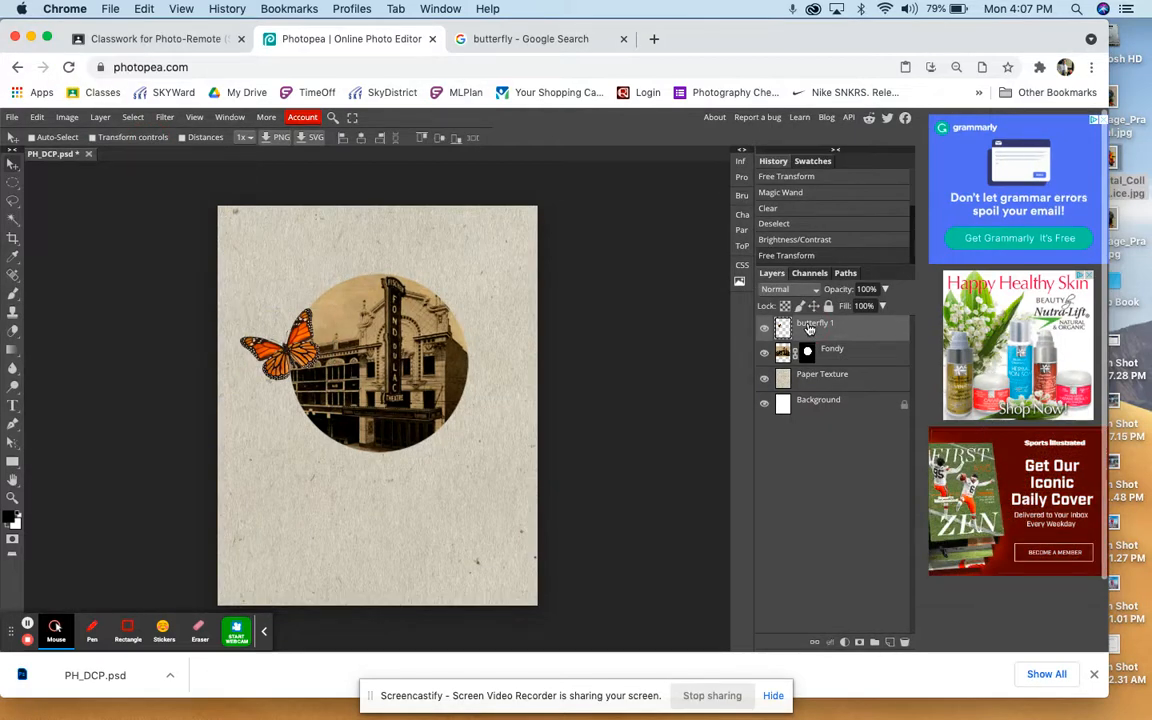
right_click(810, 328)
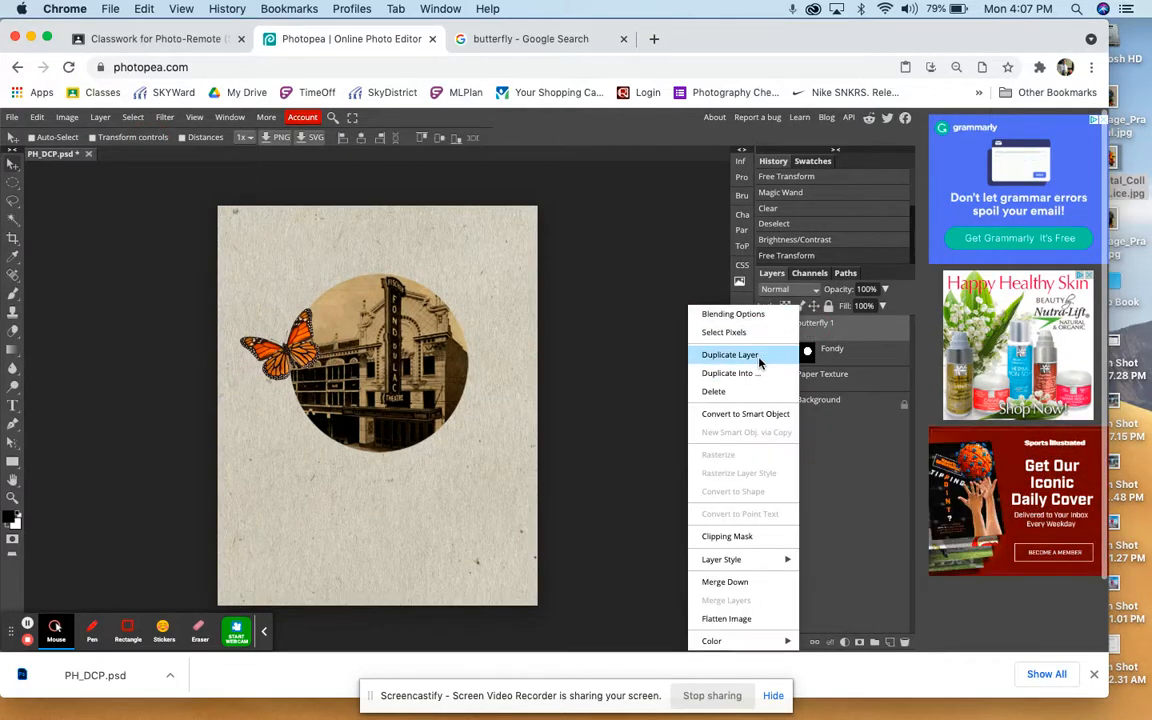
click(759, 358)
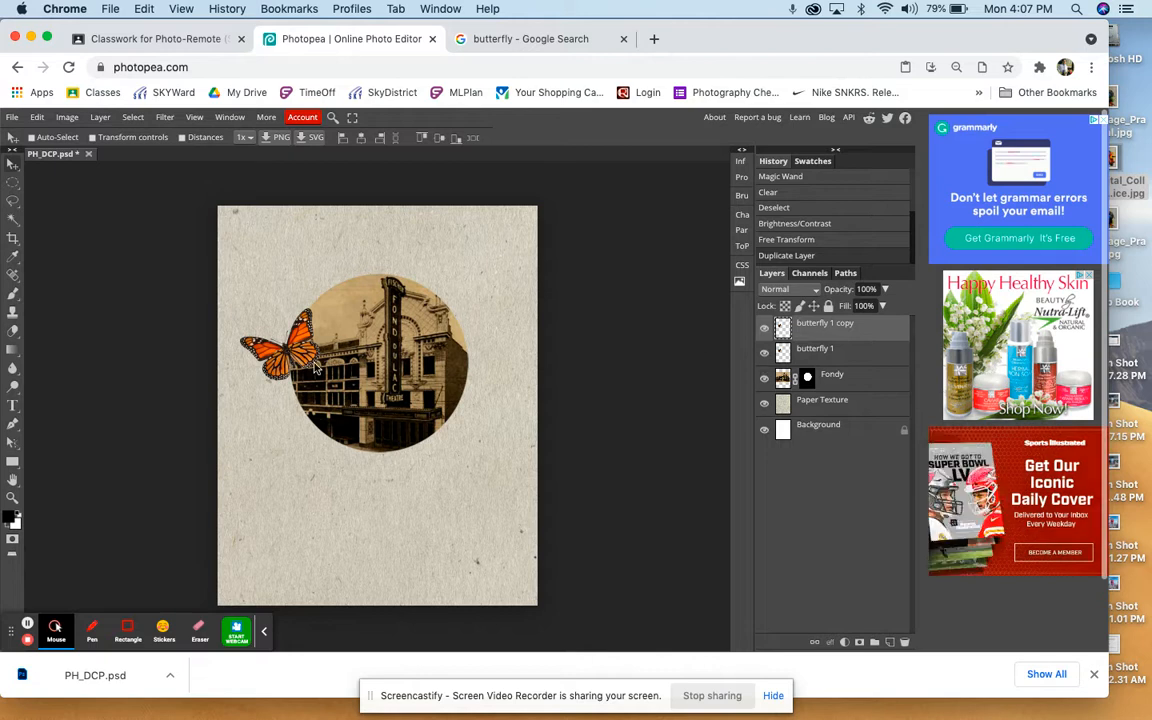
drag(309, 363, 507, 393)
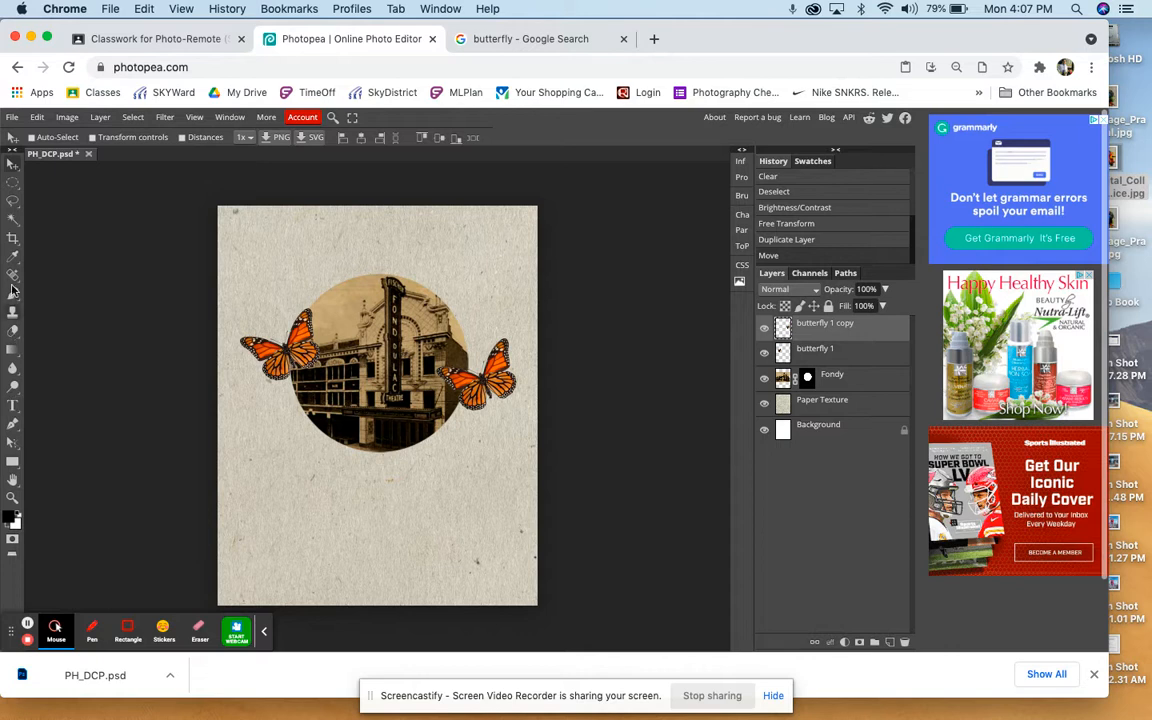
Step: Turn on the transform controls, scale the butterfly copy to about 79%, and rotate it about 58° beside the circle's right edge
click(92, 137)
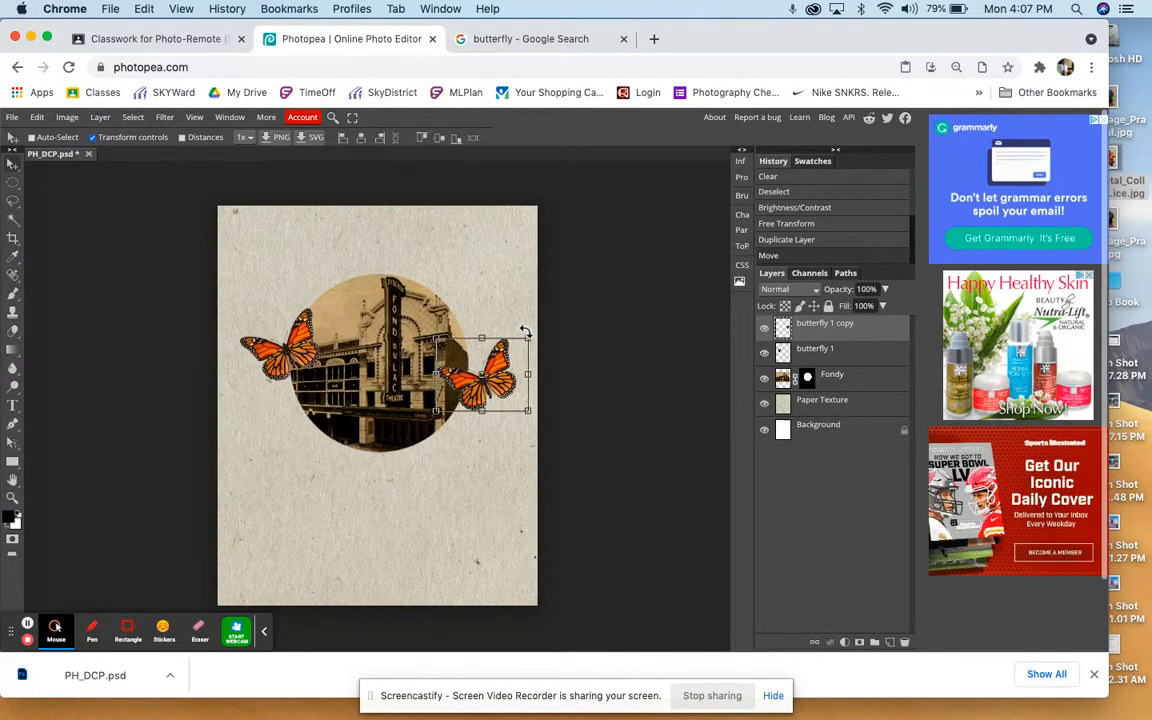
drag(532, 329, 492, 407)
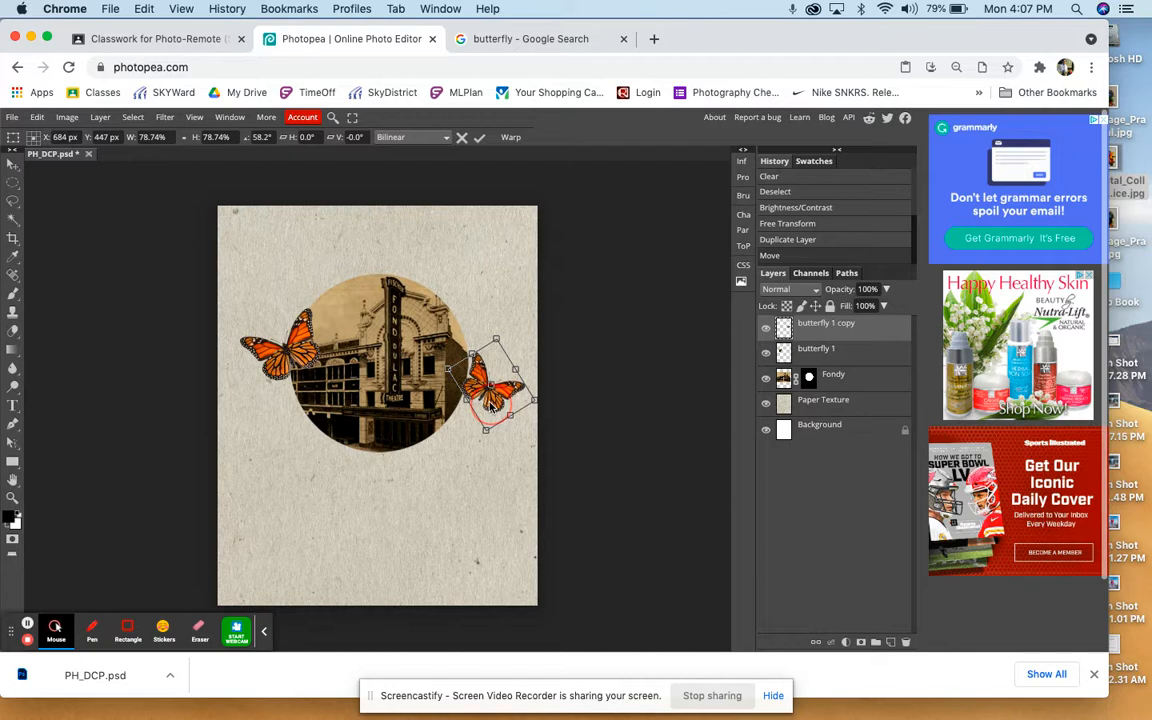
key(Return)
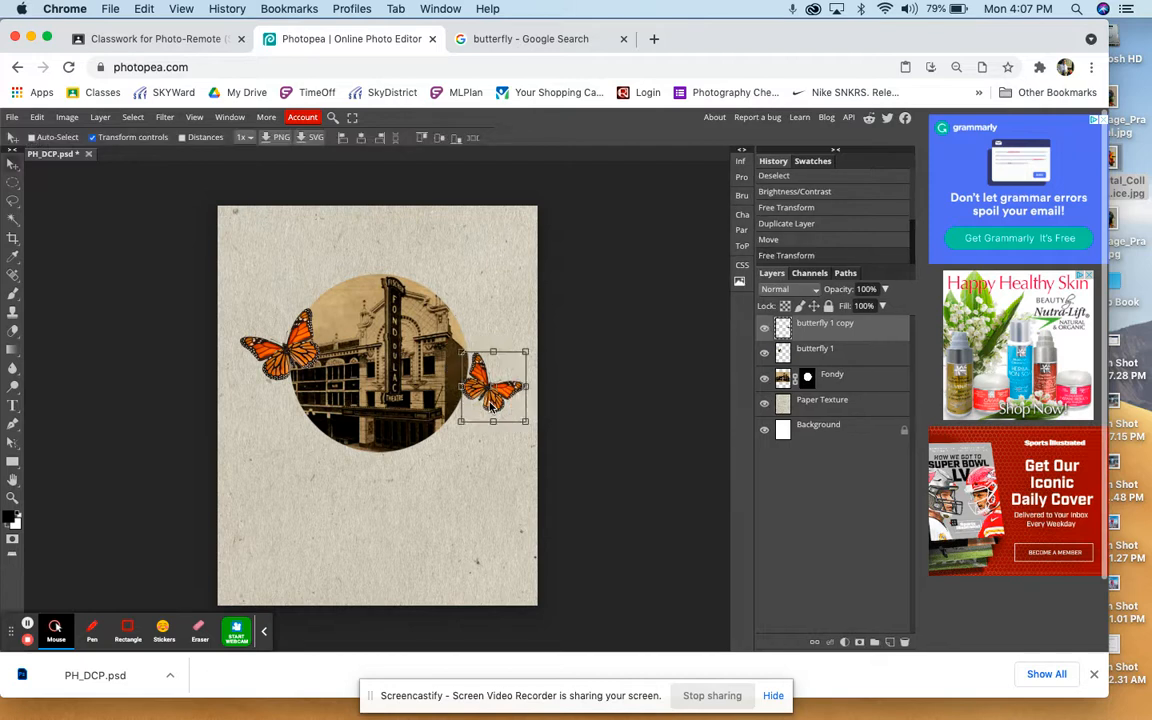
Step: Try to rename the butterfly 1 copy layer, and close the Layer Style dialog
double_click(840, 325)
double_click(880, 327)
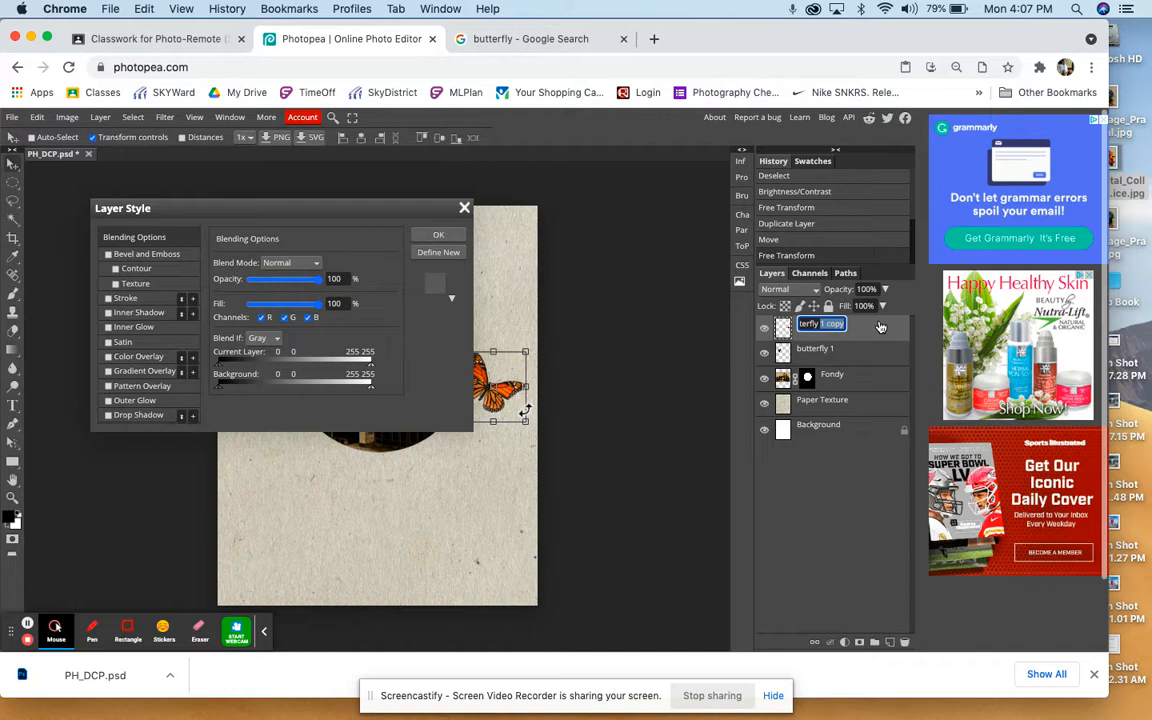
click(431, 235)
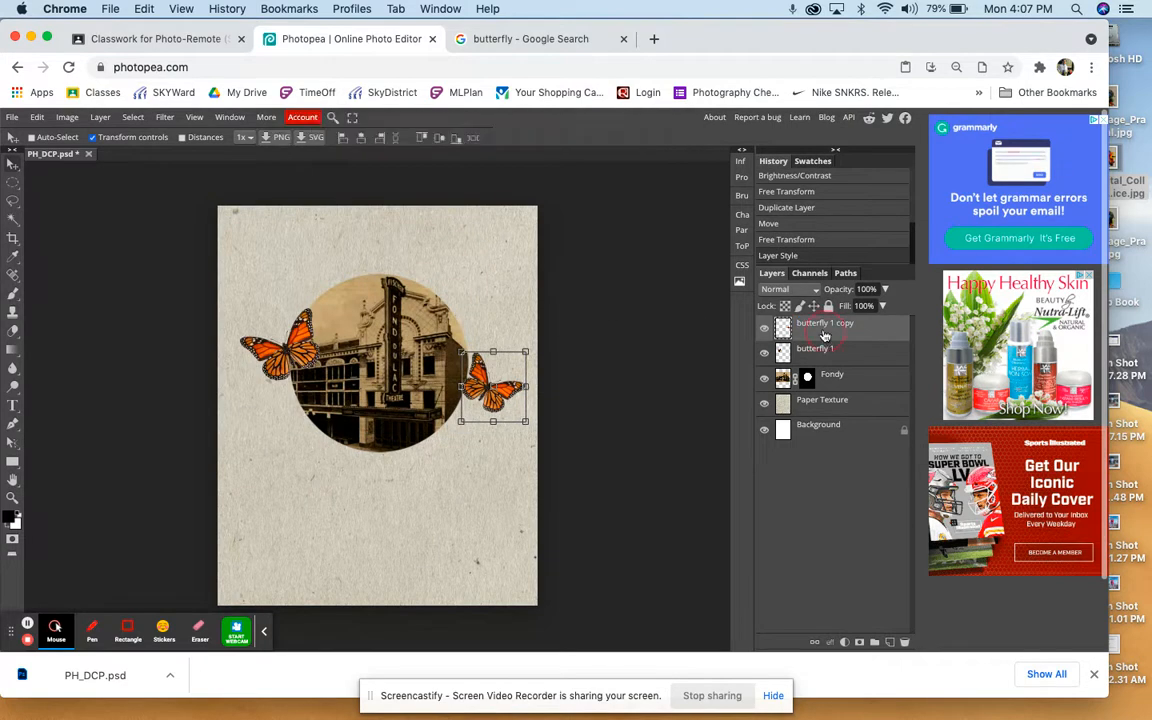
Step: Duplicate the butterfly 1 copy layer and place the duplicate below the circle's lower left, scaled to about 86% and rotated about -60°
right_click(825, 330)
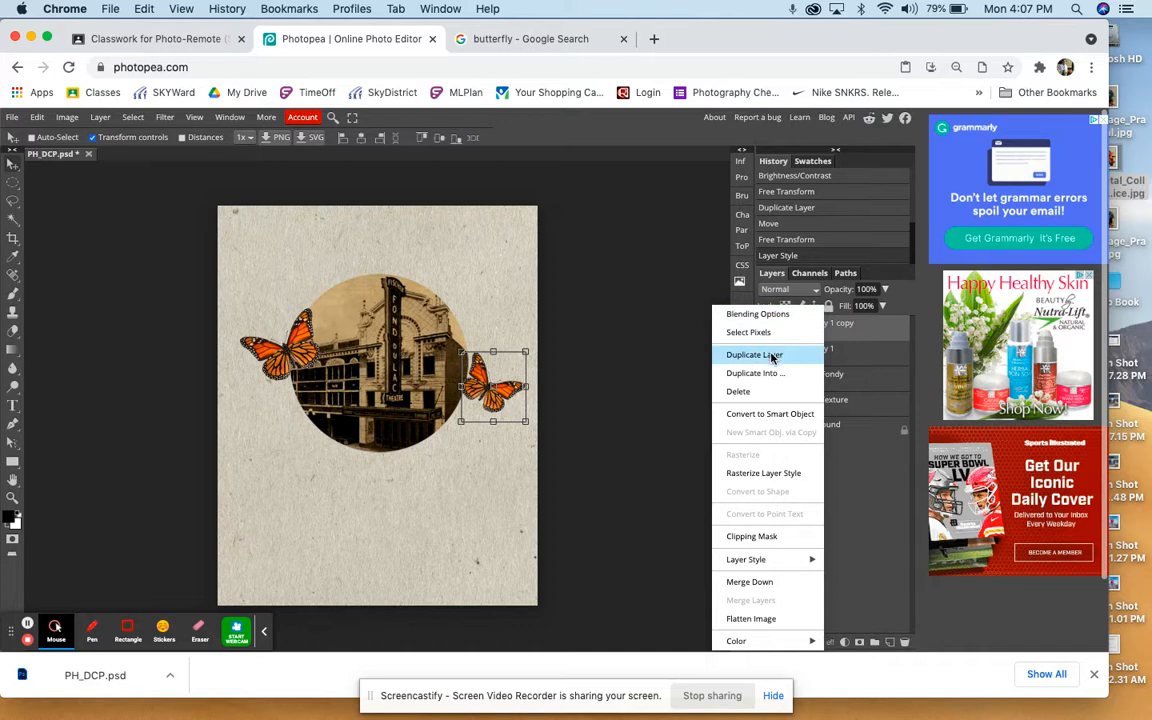
click(768, 355)
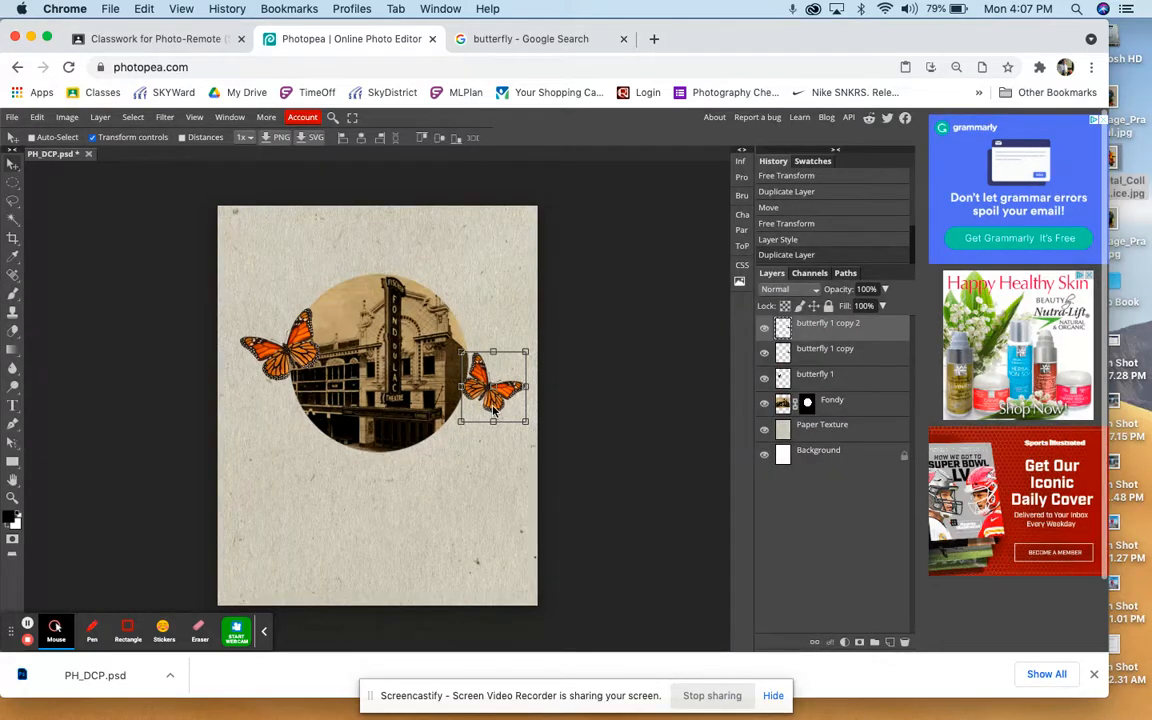
drag(493, 410, 356, 464)
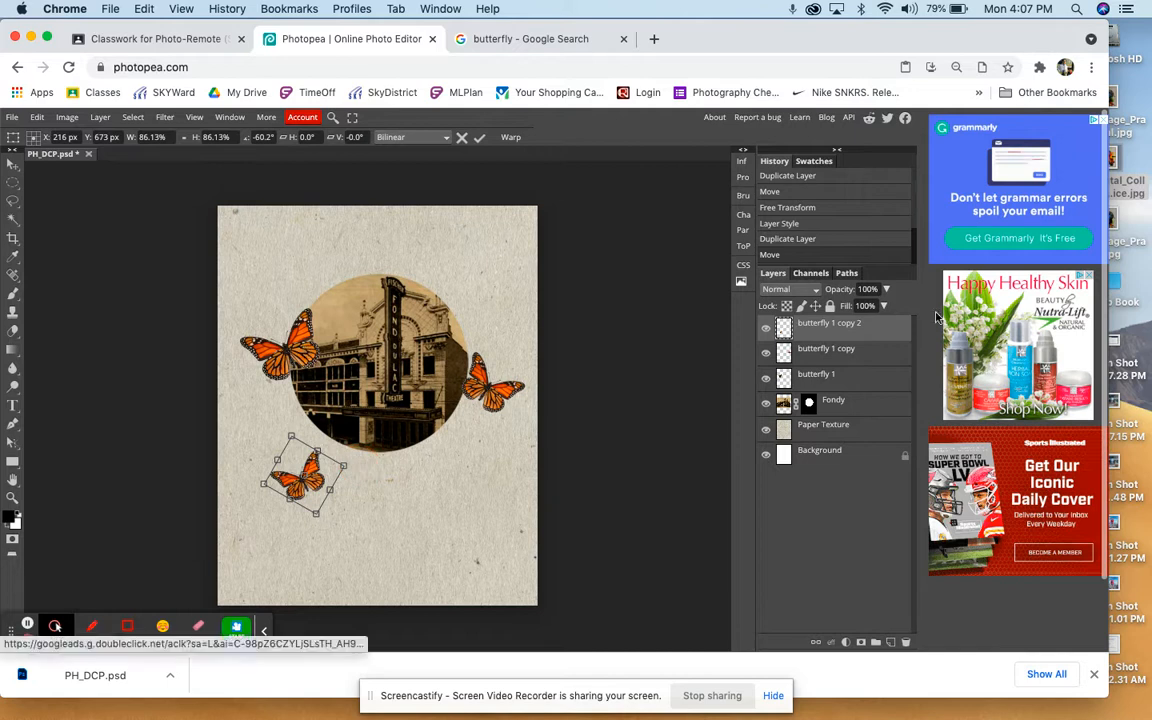
key(Return)
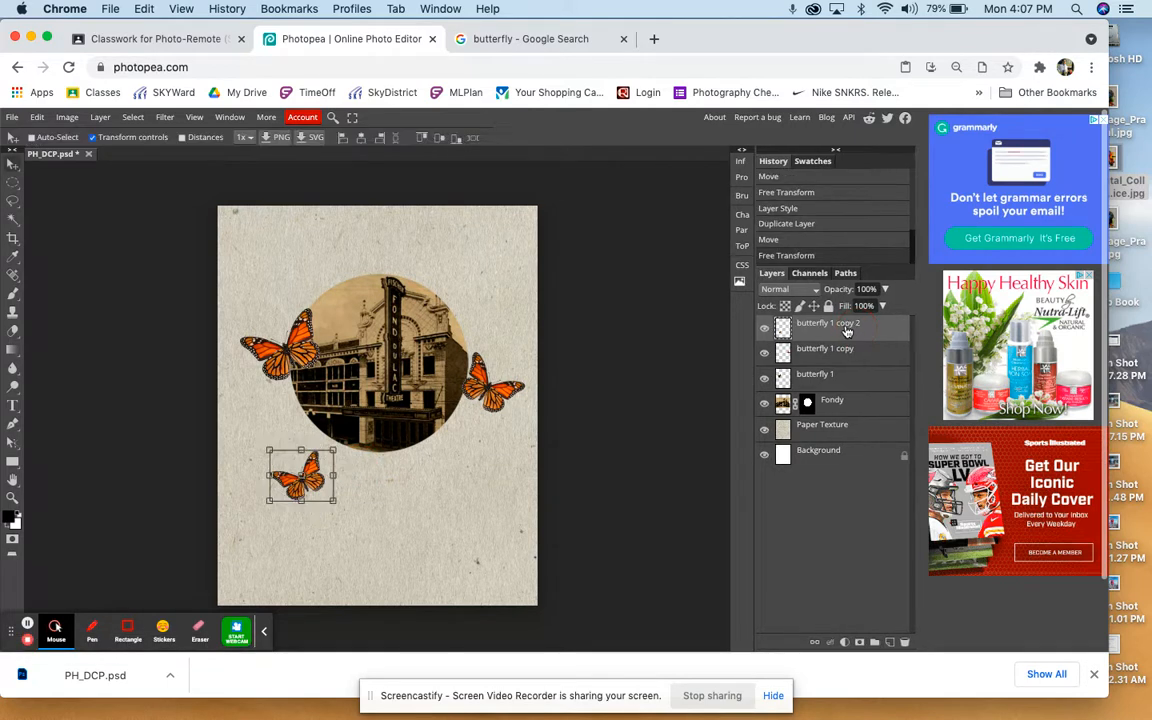
Step: Rename the newest butterfly duplicate's layer as butterfly 3
double_click(846, 331)
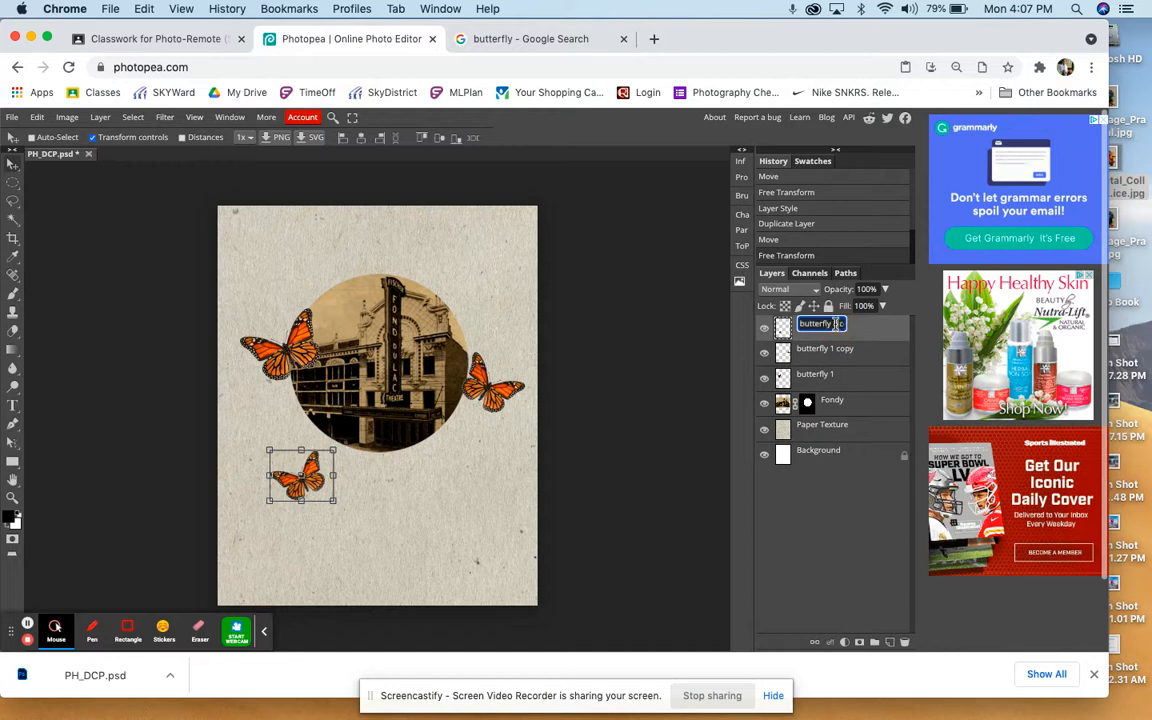
text(butterfly 3)
key(Return)
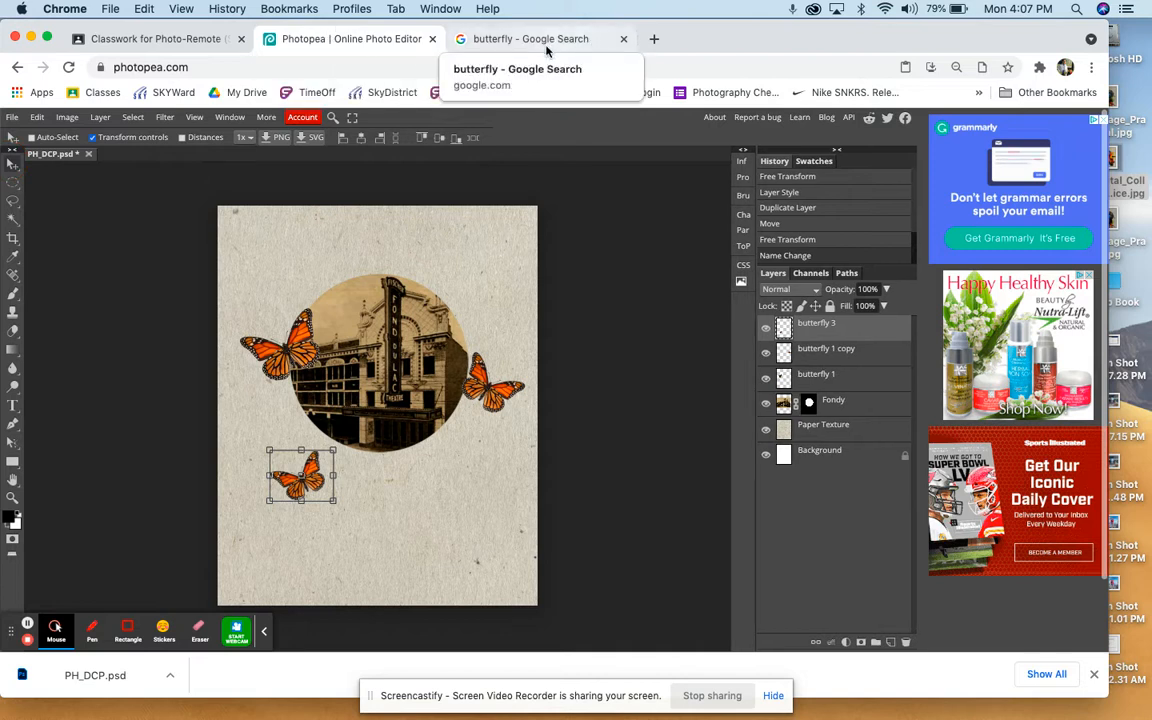
Step: Switch to the Google Images results and search for cardinal bird pictures
click(500, 40)
double_click(232, 128)
text(c)
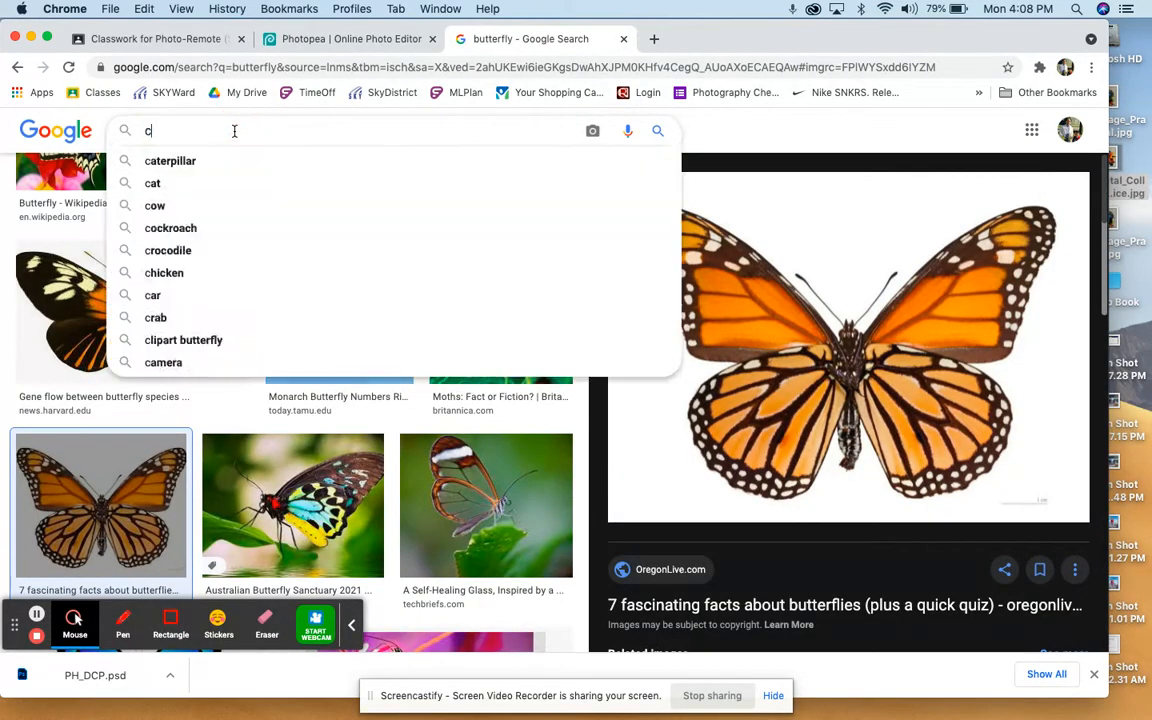
text(ardni)
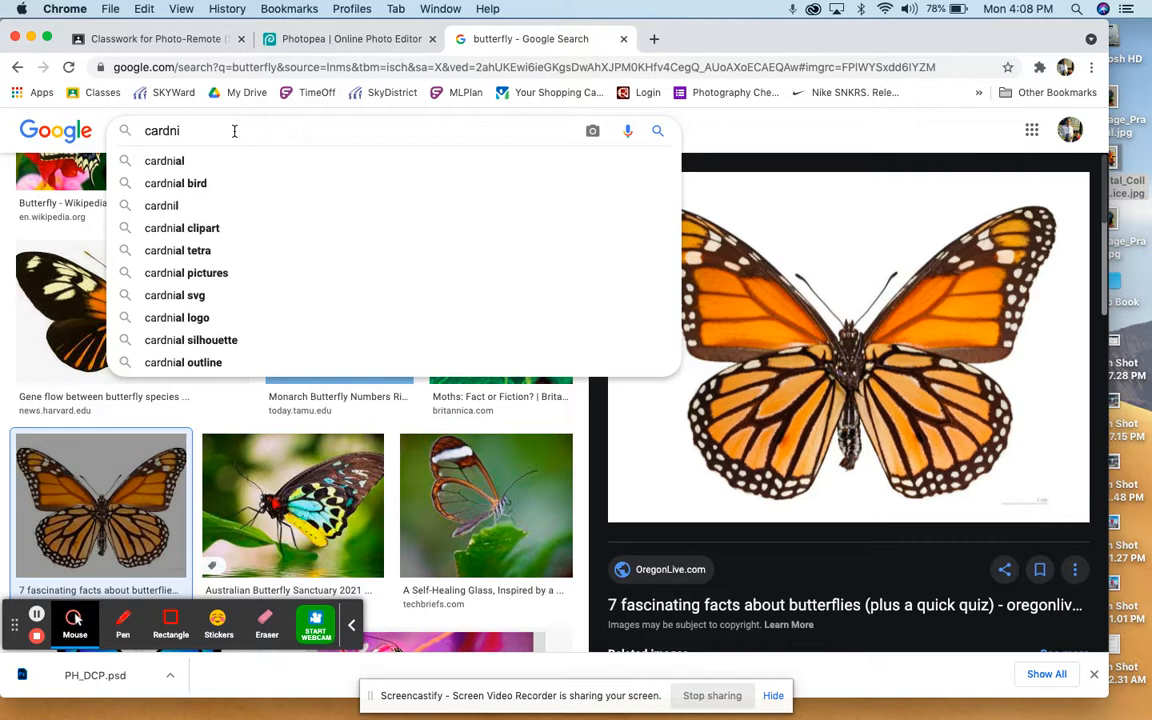
key(Down)
key(Down)
key(Return)
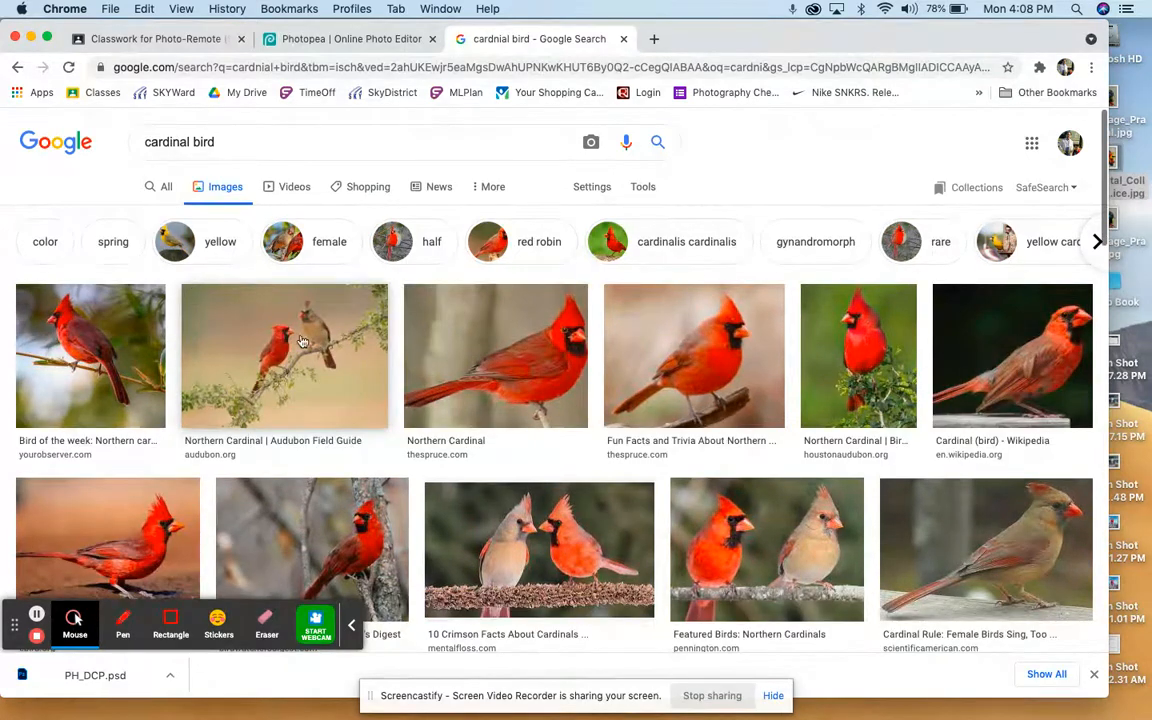
Step: Find the More Birds photo of a red cardinal perched on a wooden post and copy the image
scroll(555, 504, down, 3)
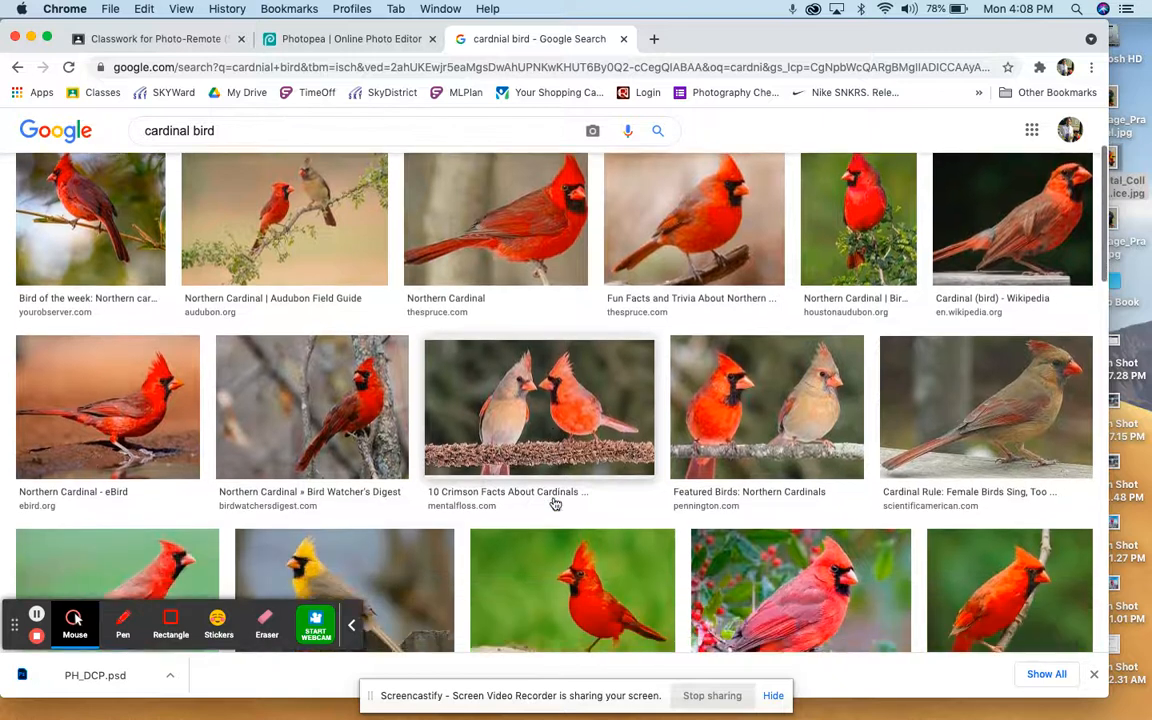
scroll(555, 504, down, 2)
scroll(555, 504, down, 1)
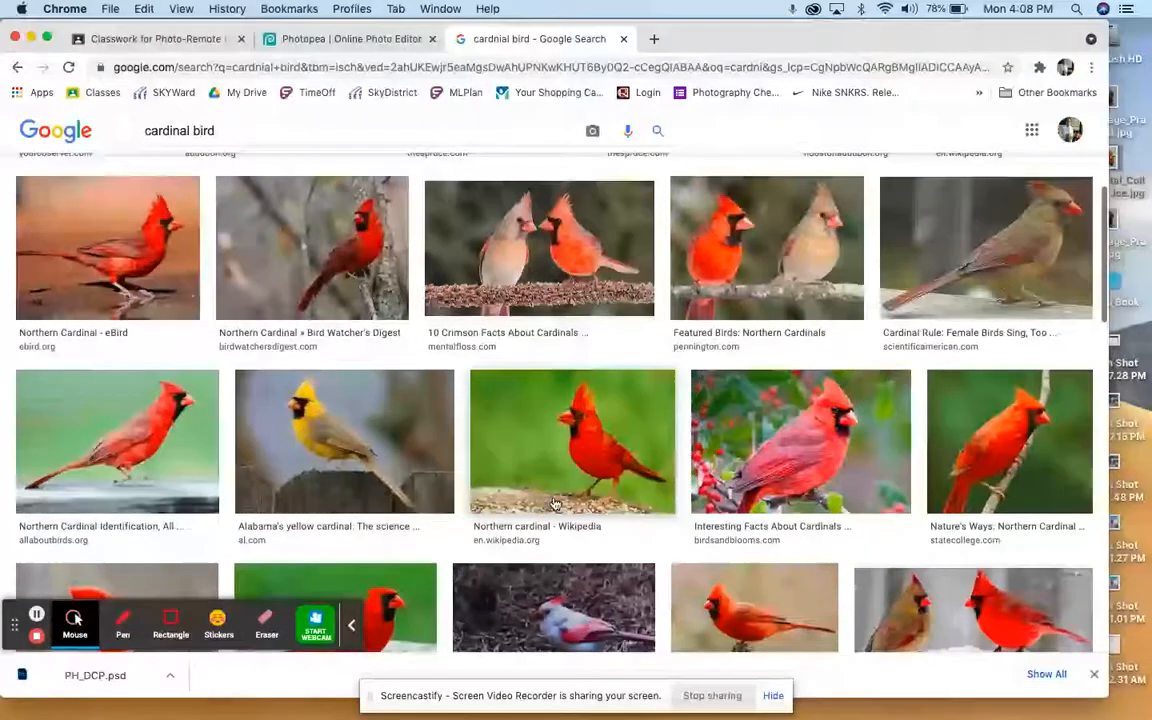
scroll(555, 504, down, 4)
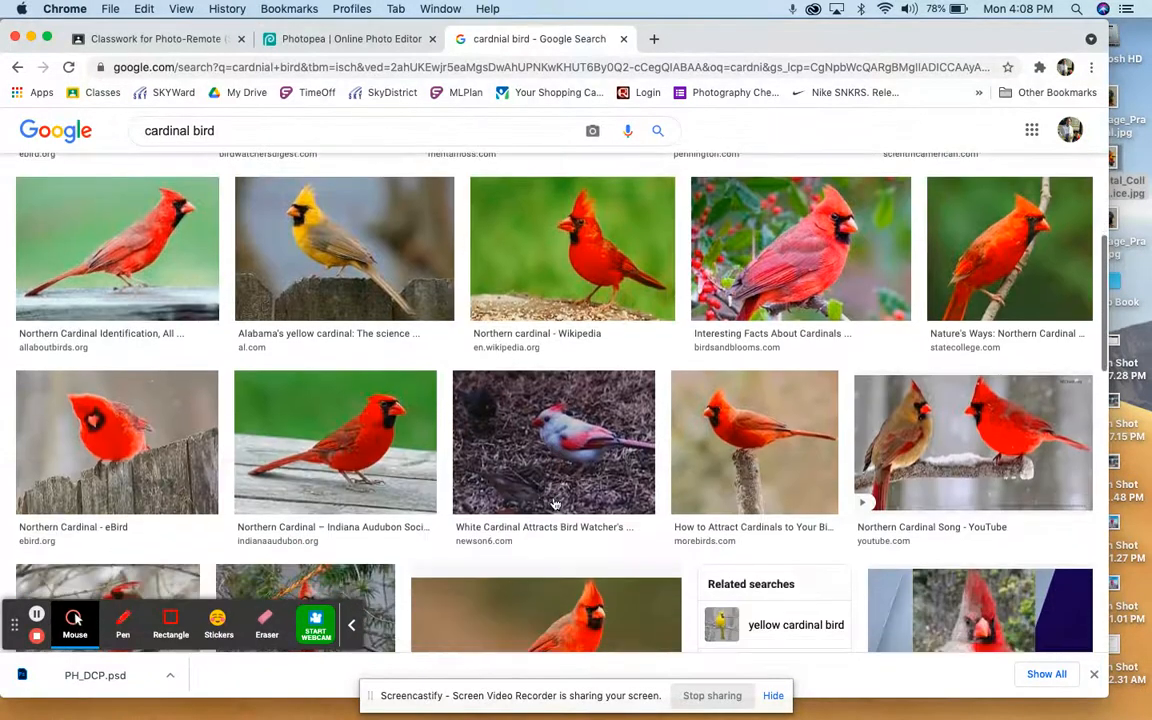
click(709, 405)
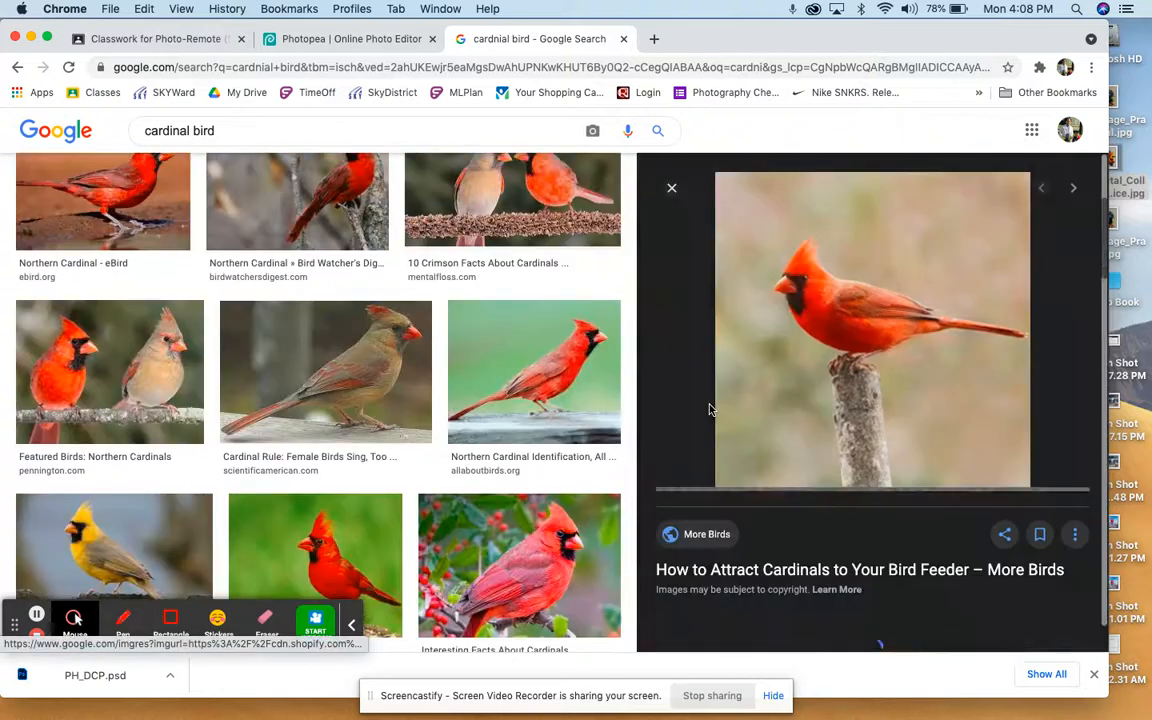
right_click(770, 388)
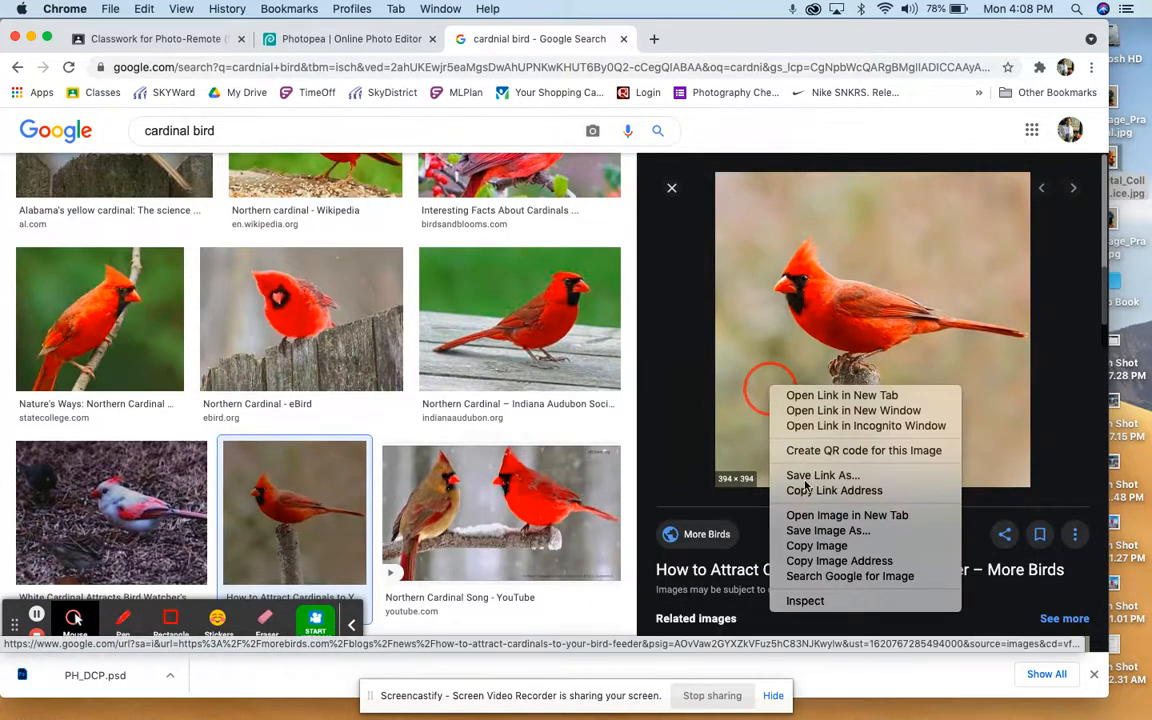
click(813, 548)
Step: Return to the Photopea collage, paste the cardinal photo, and move it over the lower part of the theatre circle
click(338, 40)
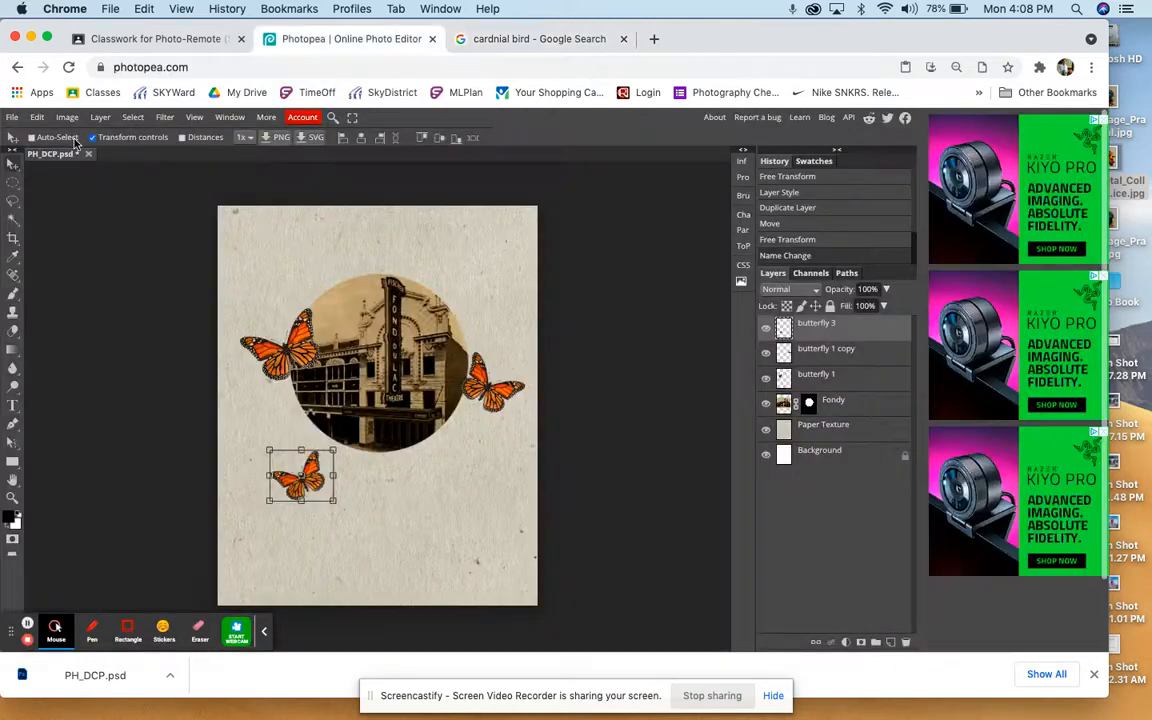
click(40, 117)
click(50, 246)
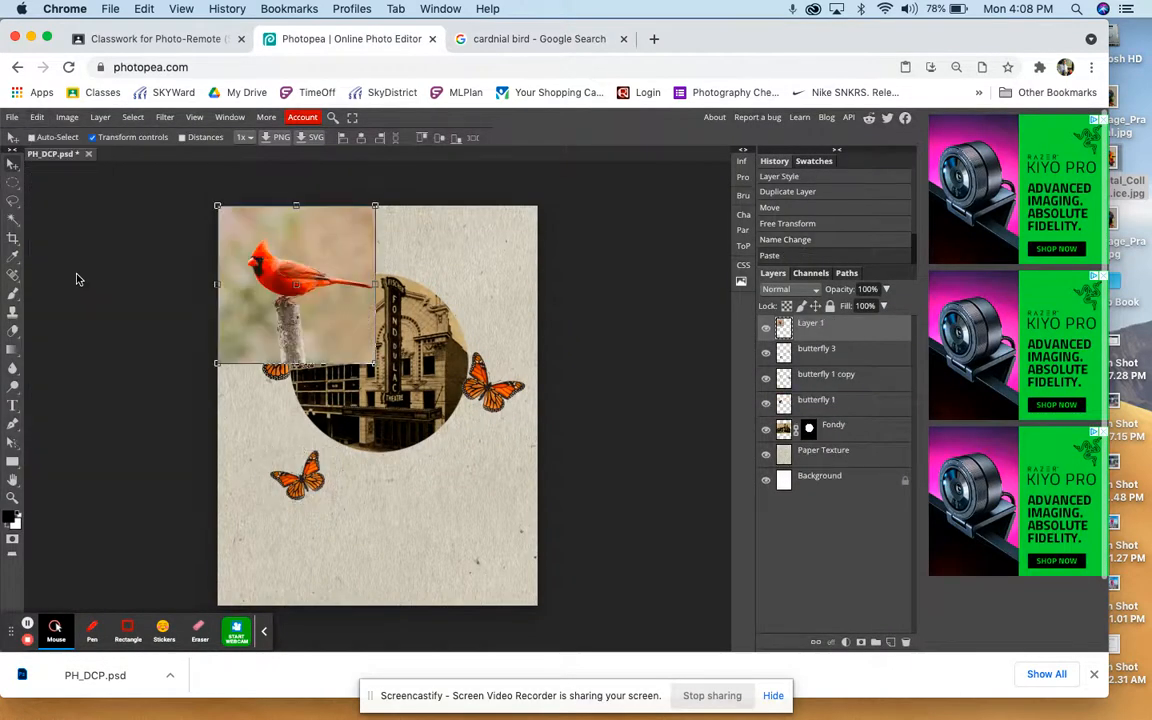
drag(337, 333, 408, 447)
key(super+equal)
key(super+equal)
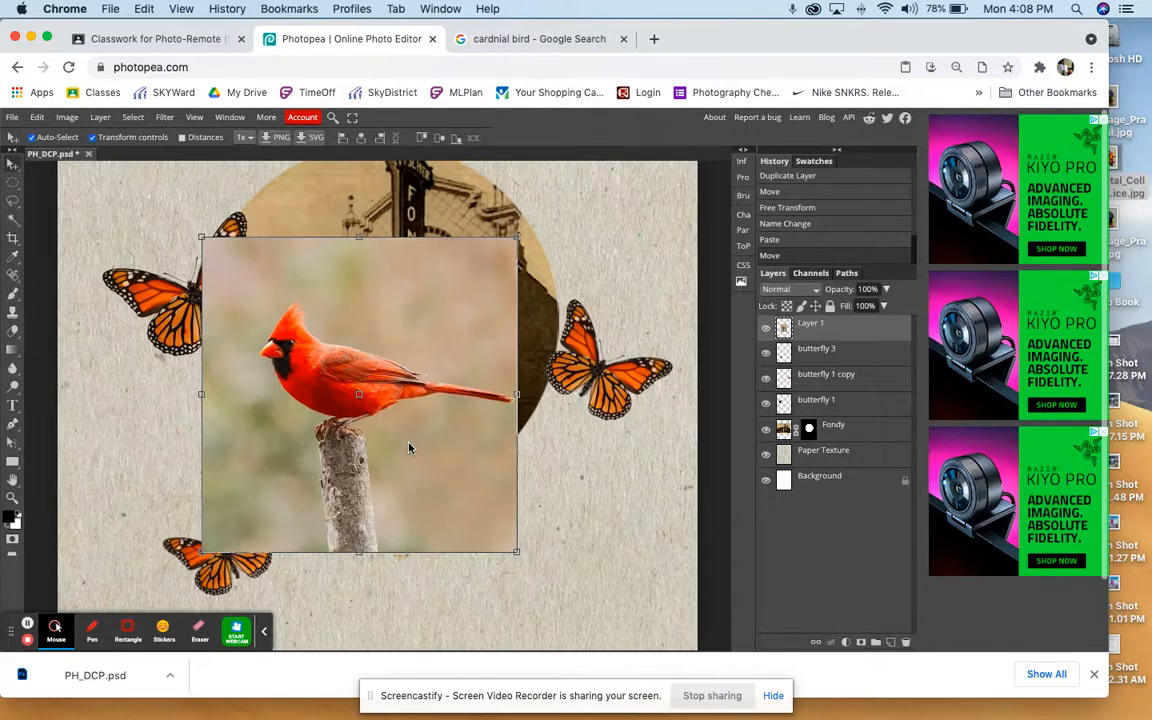
Step: Select the entire background around the cardinal and its post using the Magic Wand in Unite mode
click(370, 290)
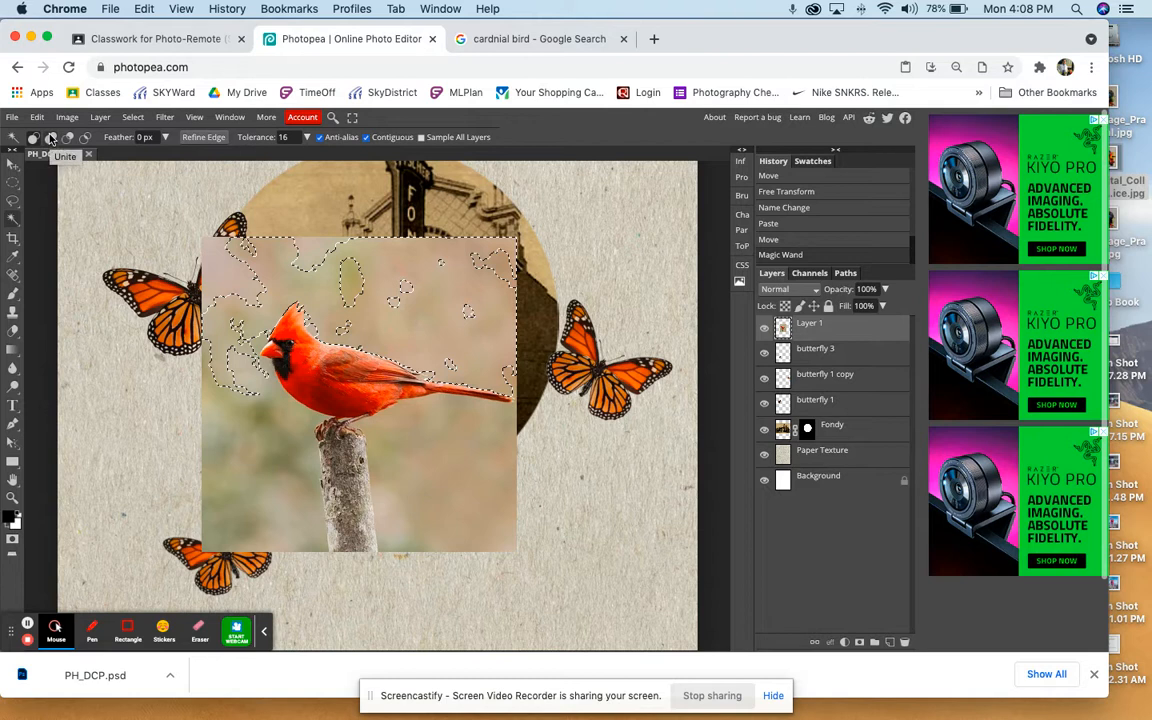
click(52, 138)
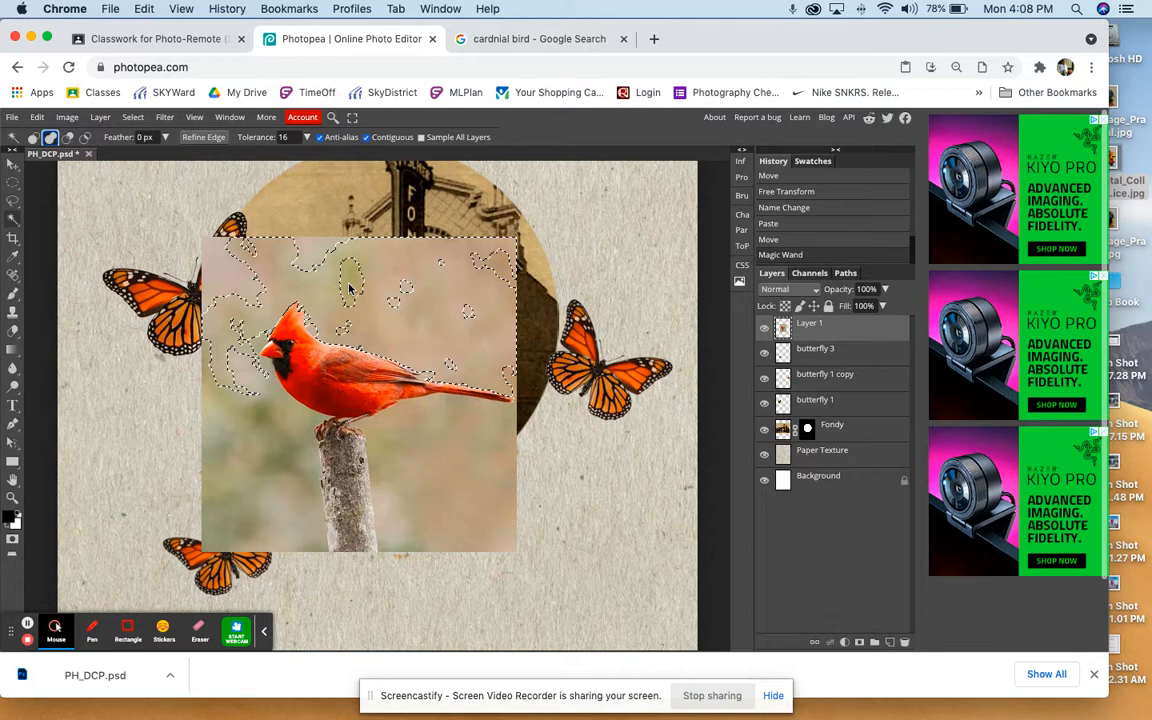
click(348, 288)
click(318, 260)
click(239, 265)
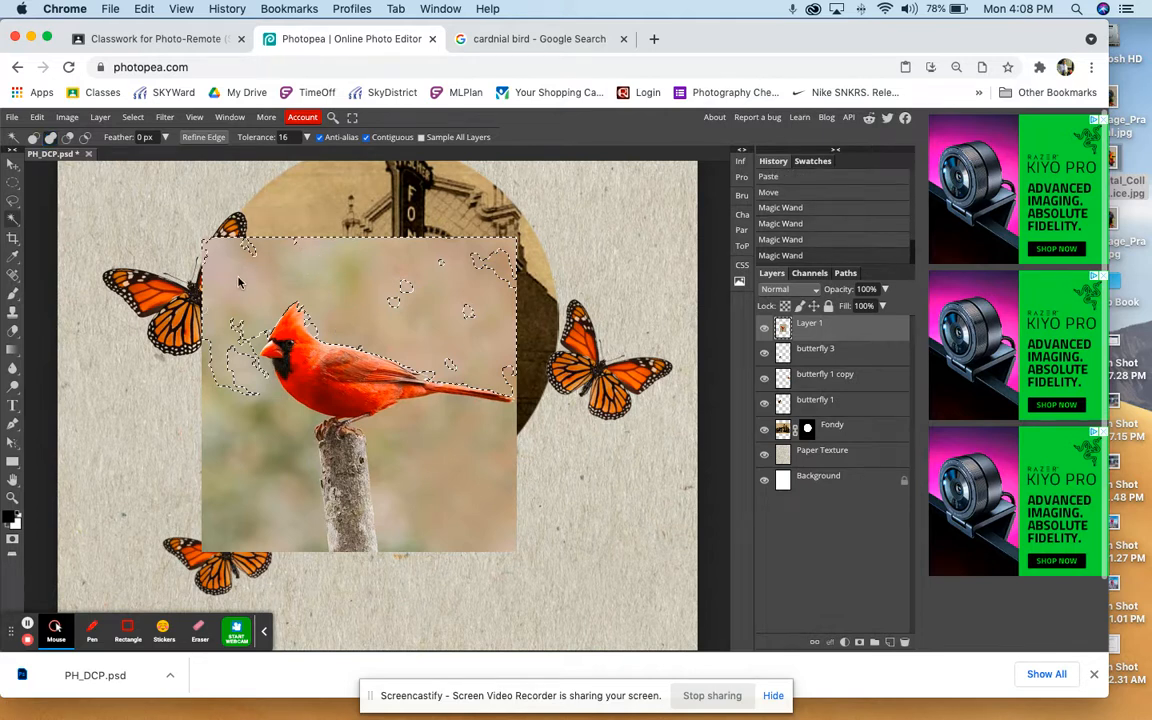
click(249, 388)
click(261, 405)
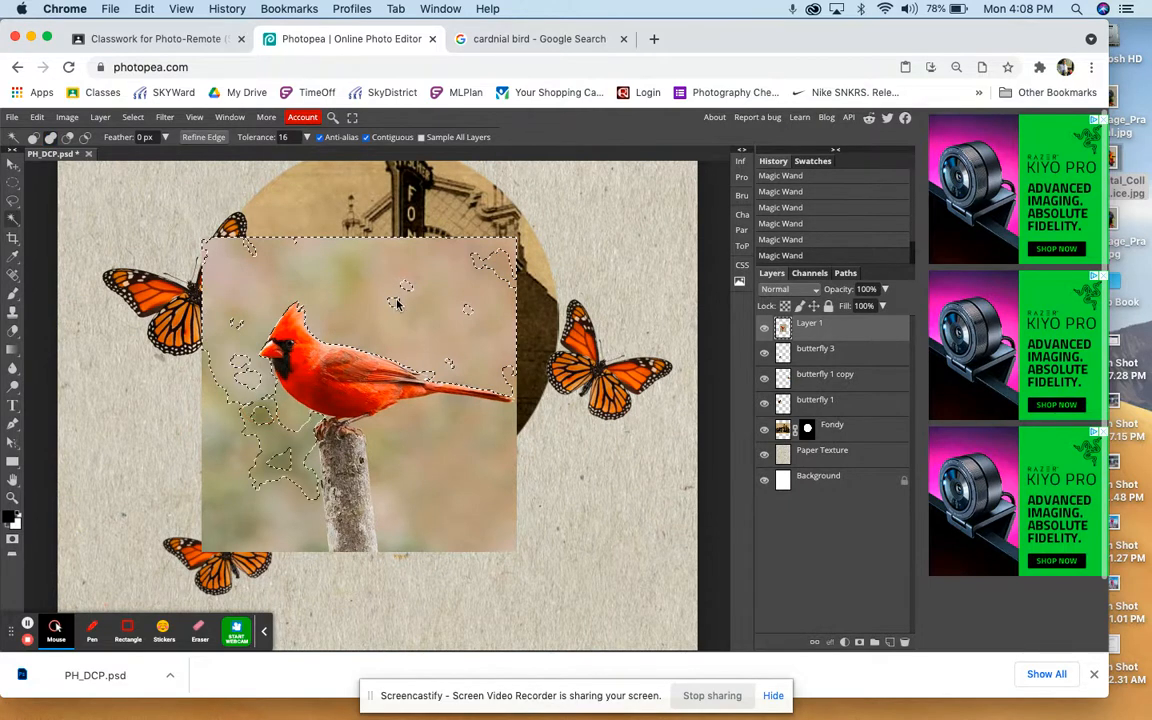
click(397, 303)
click(489, 263)
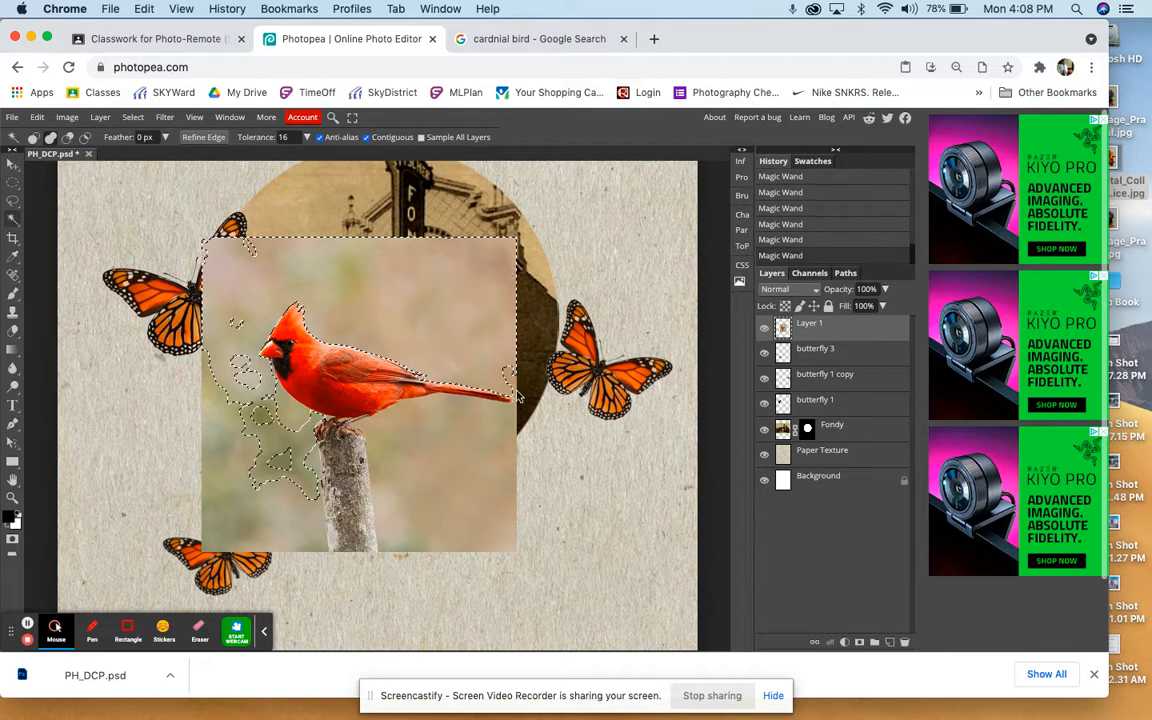
click(508, 389)
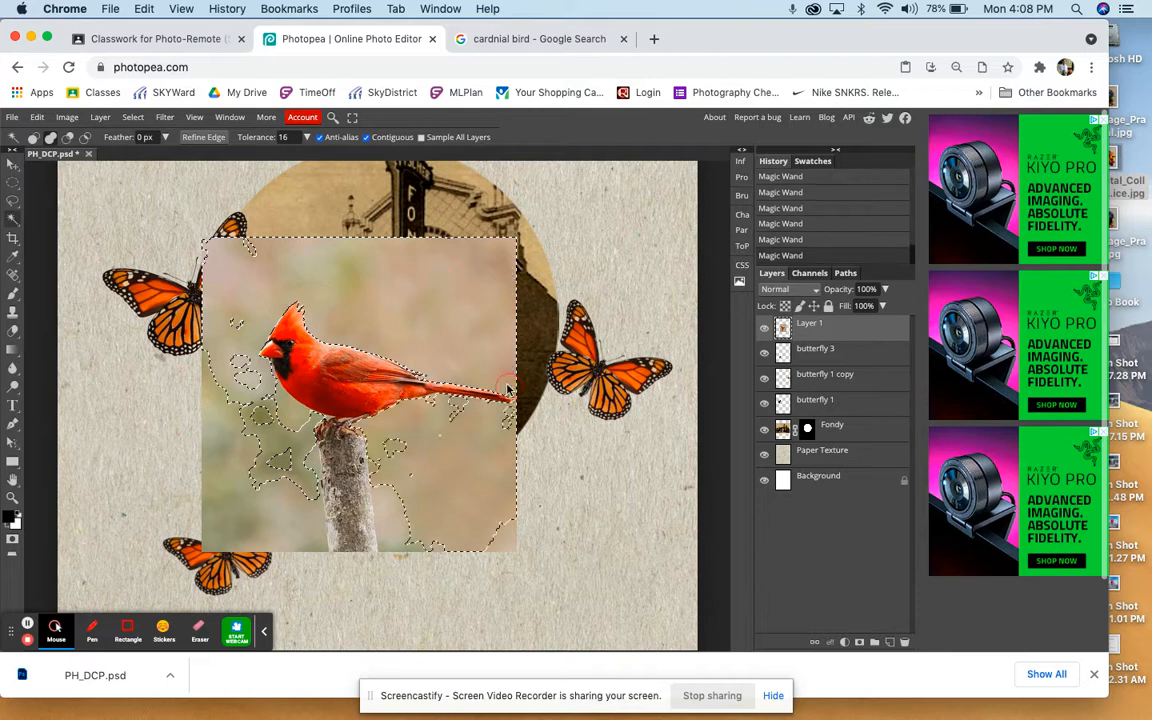
click(239, 329)
click(251, 499)
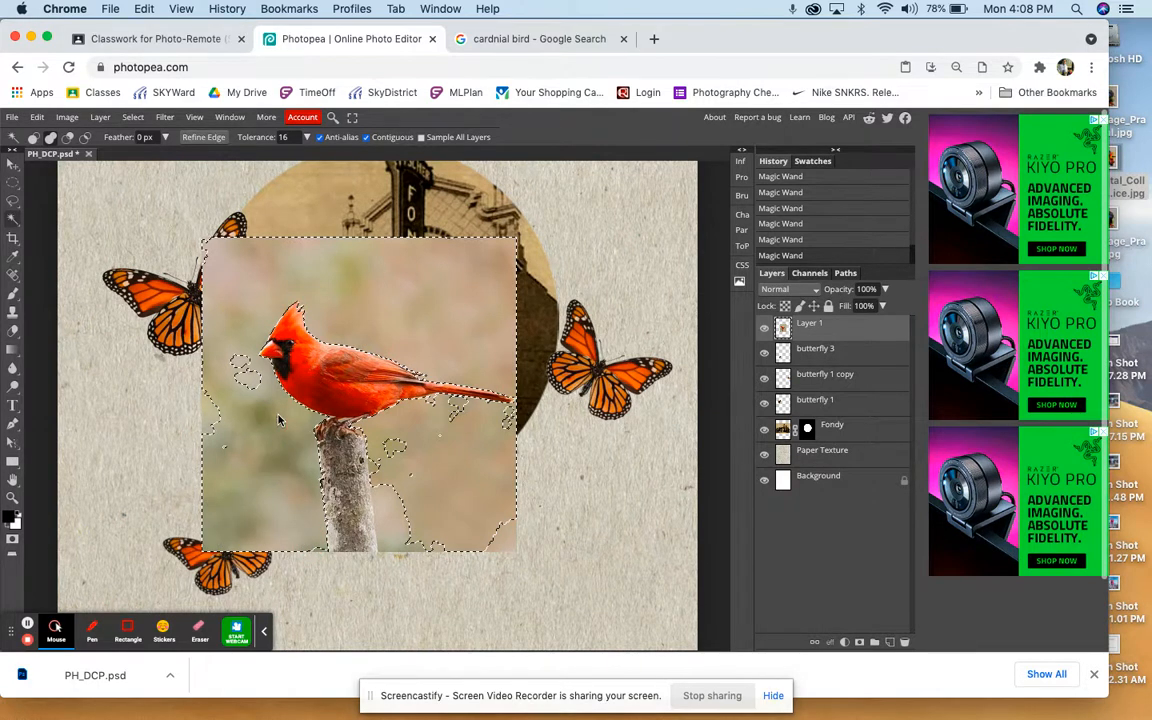
click(214, 425)
click(247, 376)
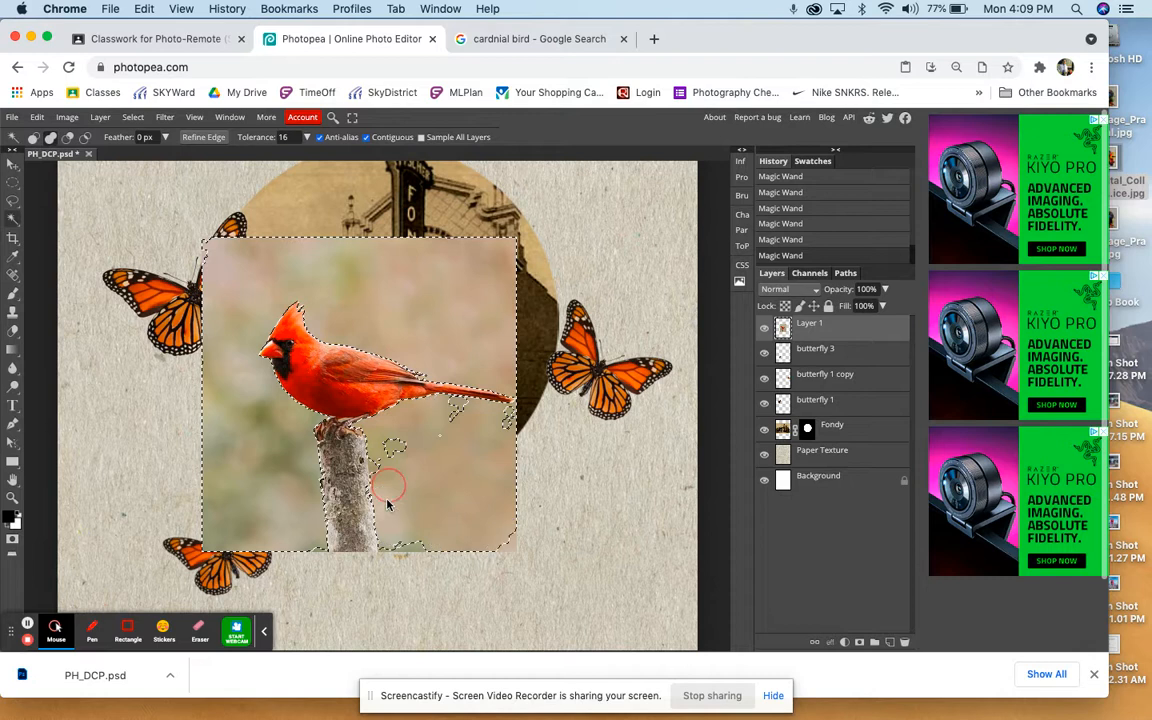
click(408, 545)
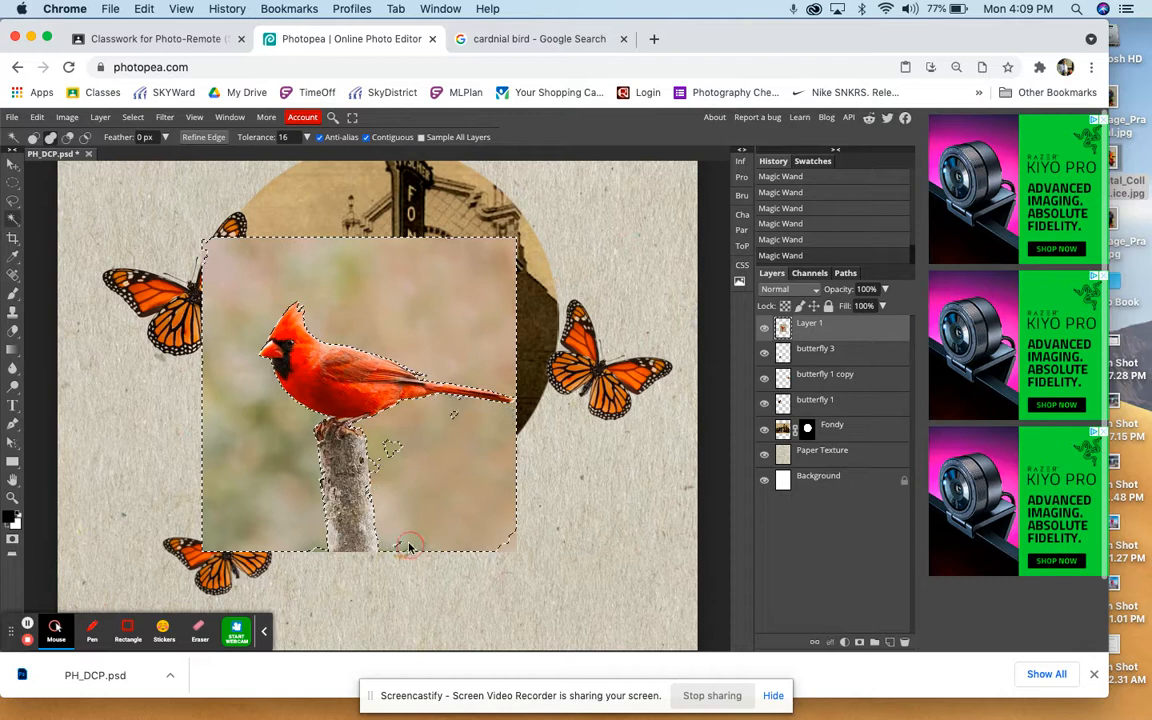
click(386, 455)
Step: Invert the background selection and add a raster mask to the photo layer, leaving only the cardinal and post
click(860, 643)
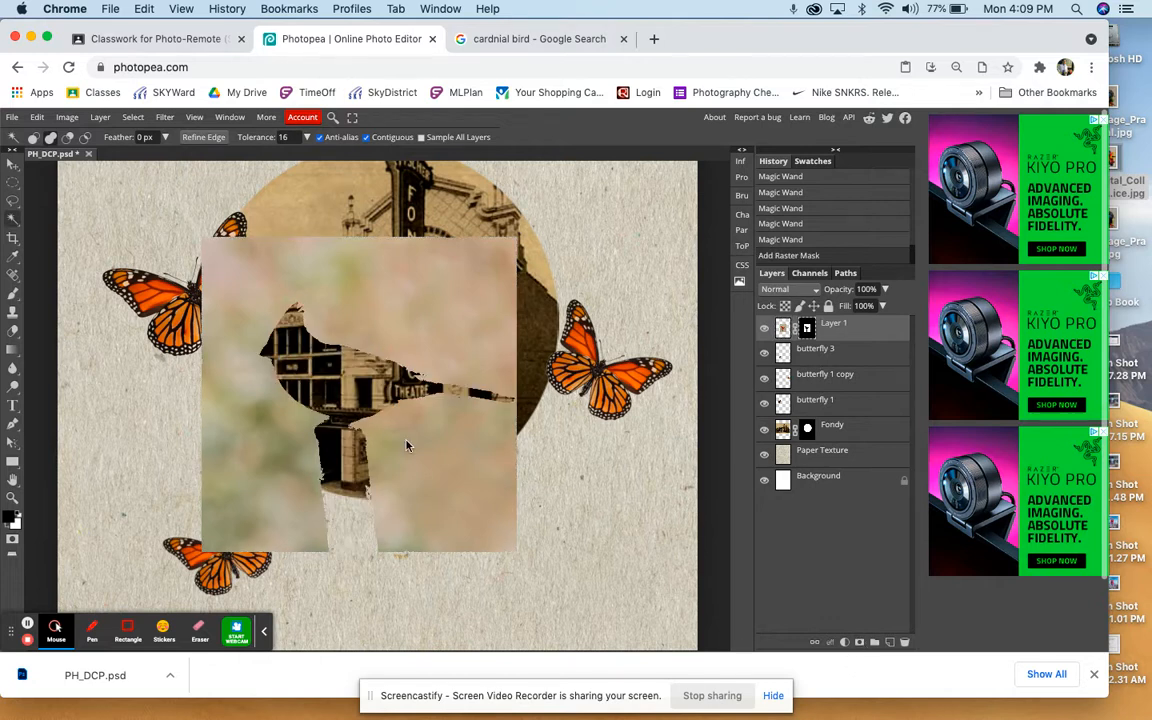
key(super+z)
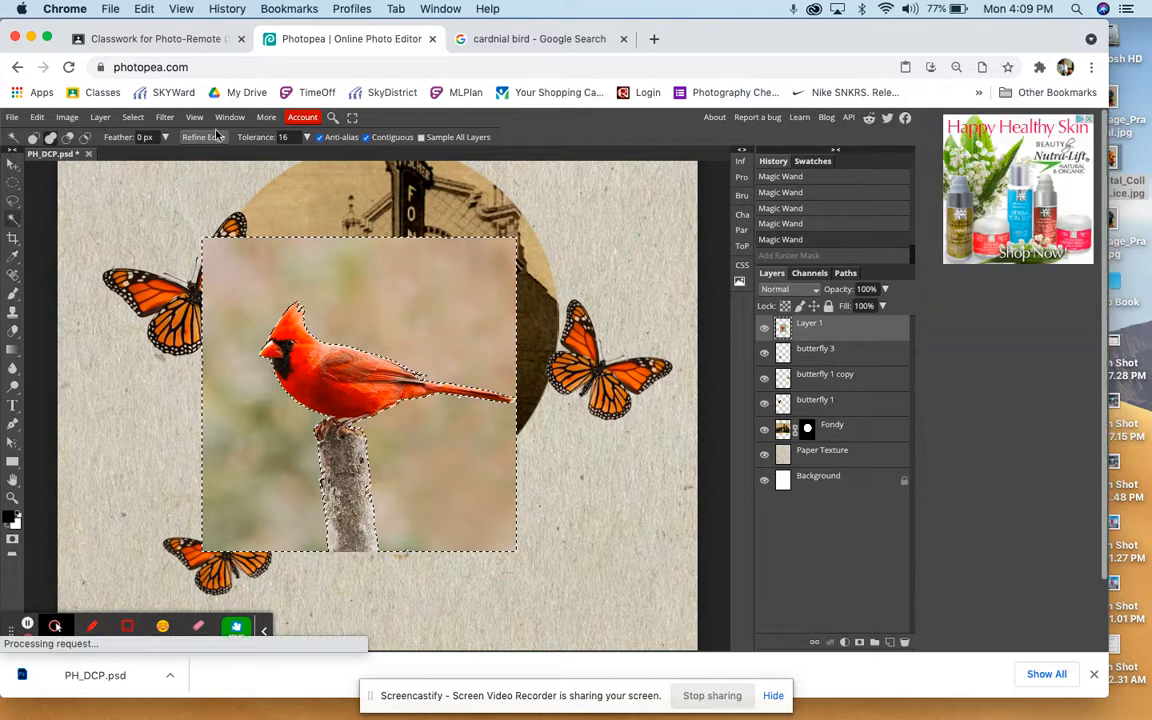
click(140, 117)
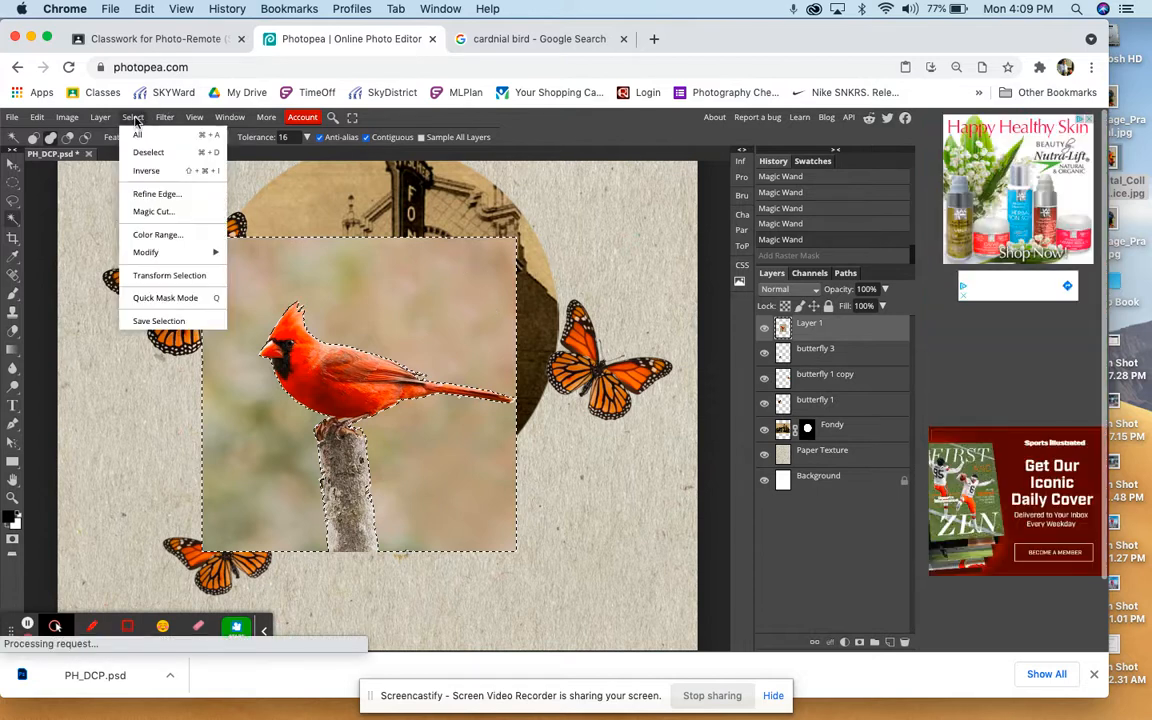
click(146, 170)
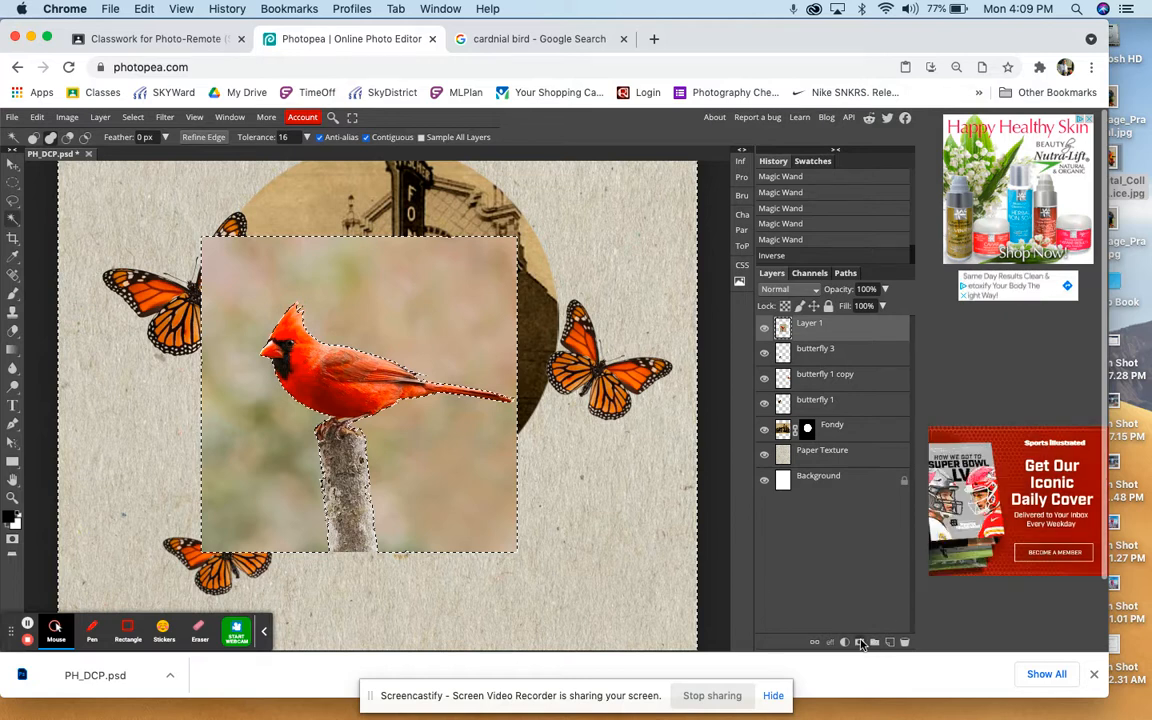
click(860, 643)
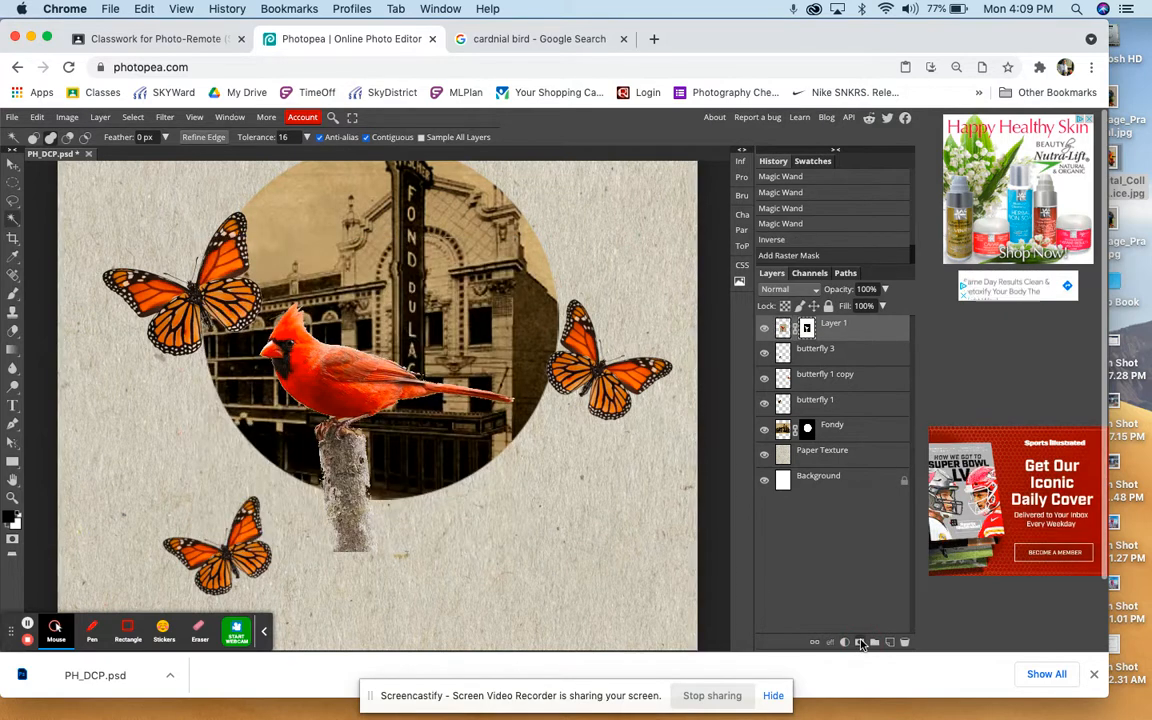
Step: Rename the masked cardinal layer as Bird
double_click(831, 325)
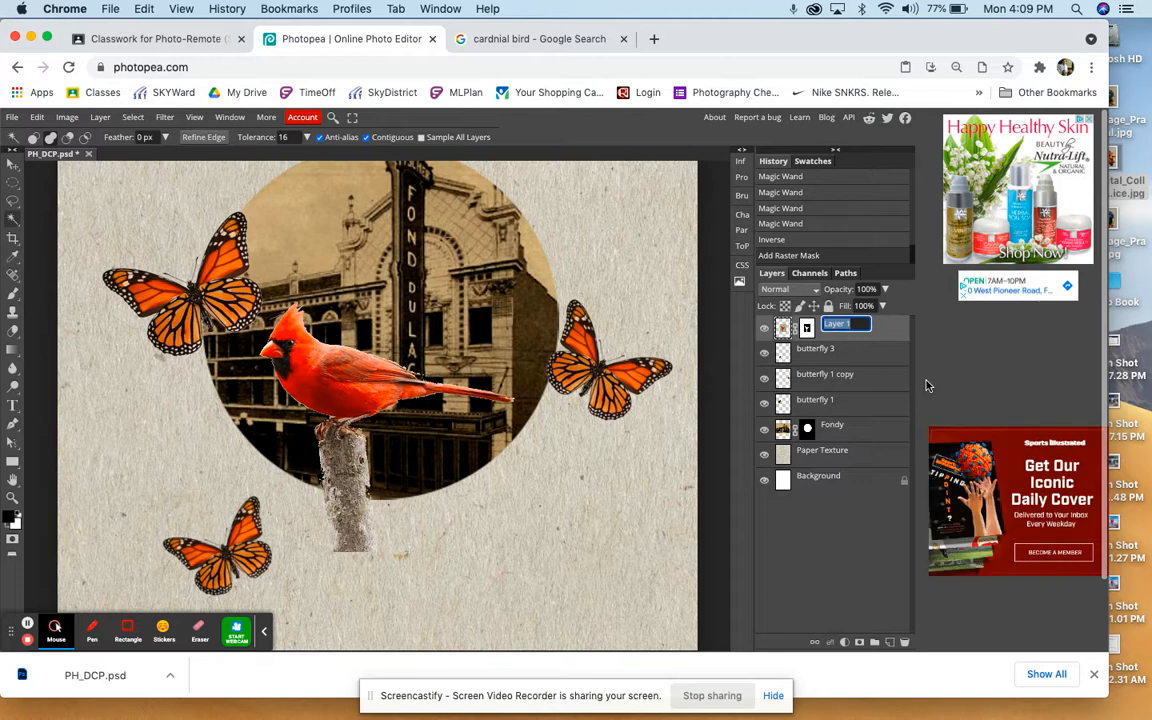
text(Bird)
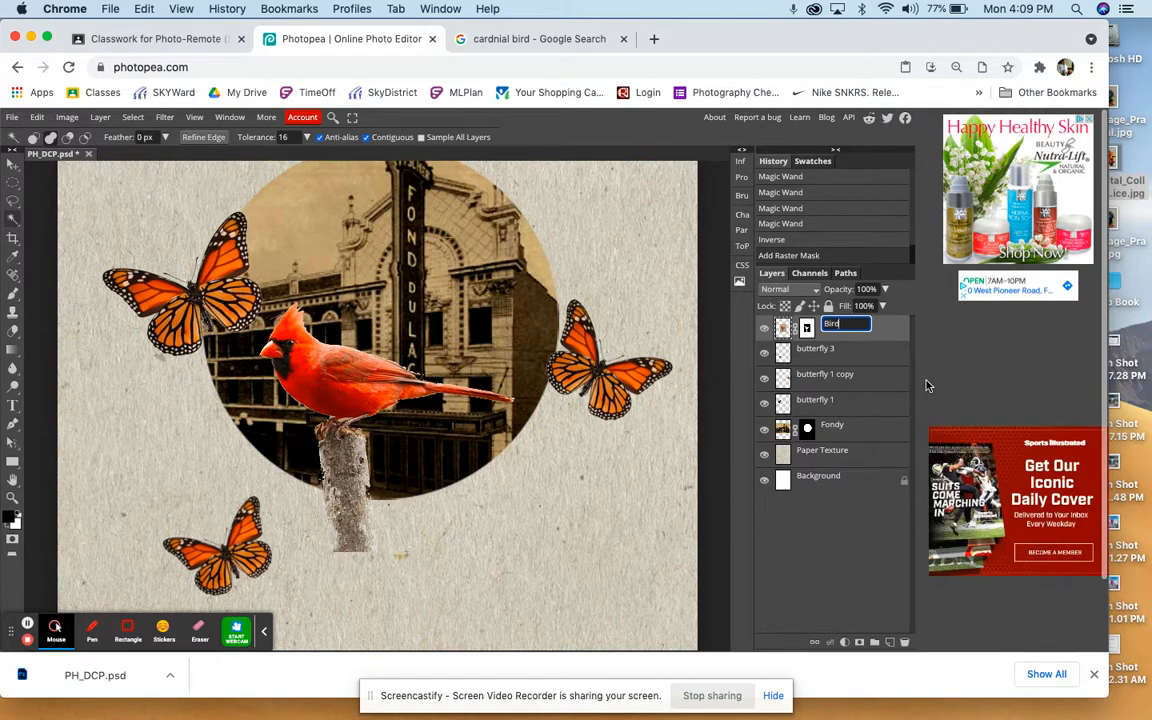
key(Return)
Step: Move the cut-out bird to the lower right of the paper, with its tail reaching the page's right edge
click(13, 161)
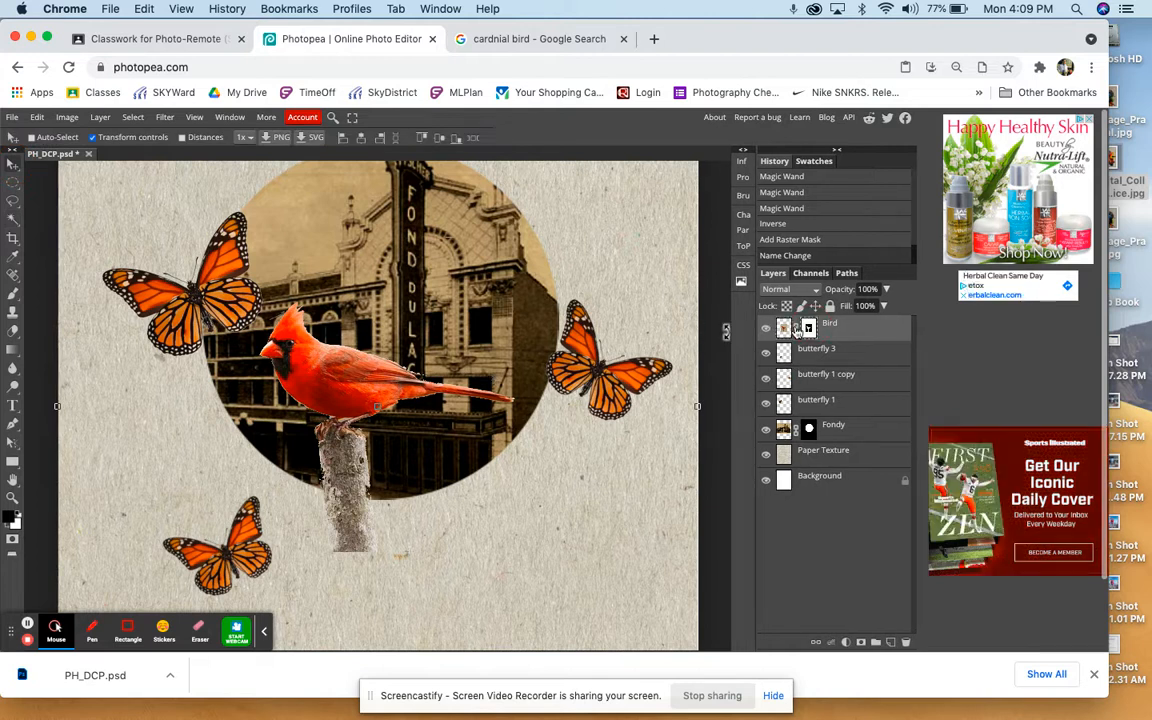
drag(391, 414, 552, 515)
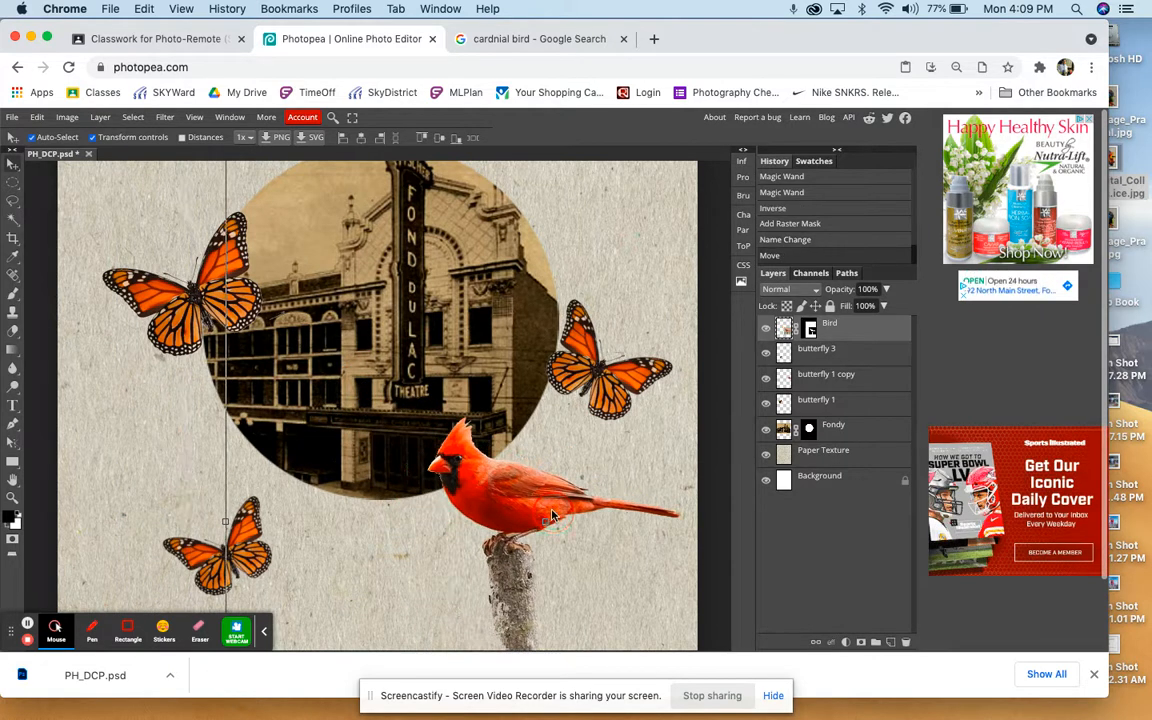
key(super+minus)
drag(467, 463, 483, 550)
Step: Touch up the Bird layer's mask with the Brush, painting white over the wing and black over stray background above the back
key(super+plus)
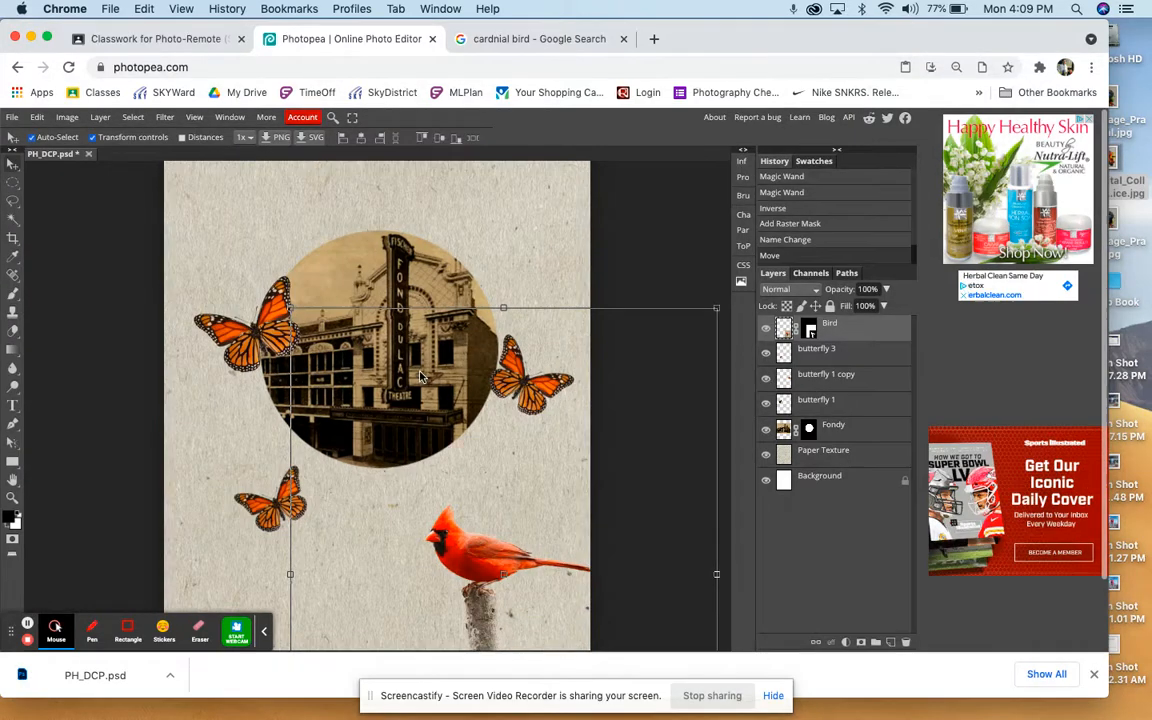
key(super+plus)
key(super+plus)
scroll(421, 377, down, 5)
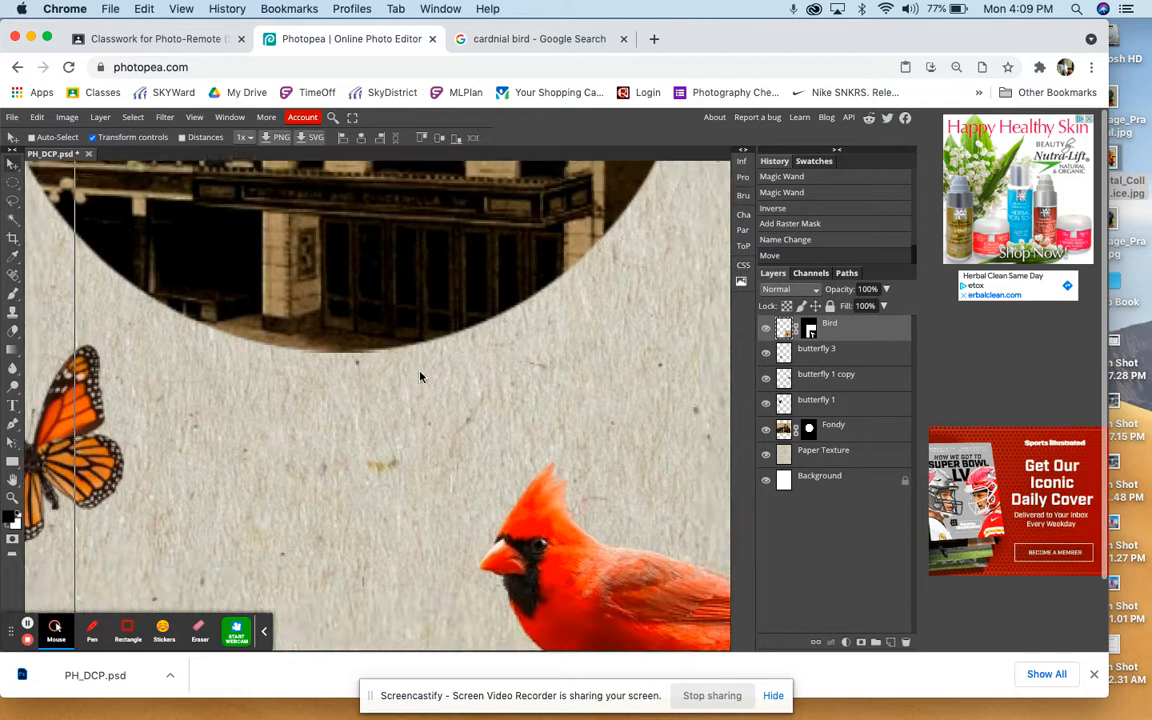
scroll(421, 377, right, 4)
scroll(421, 377, down, 3)
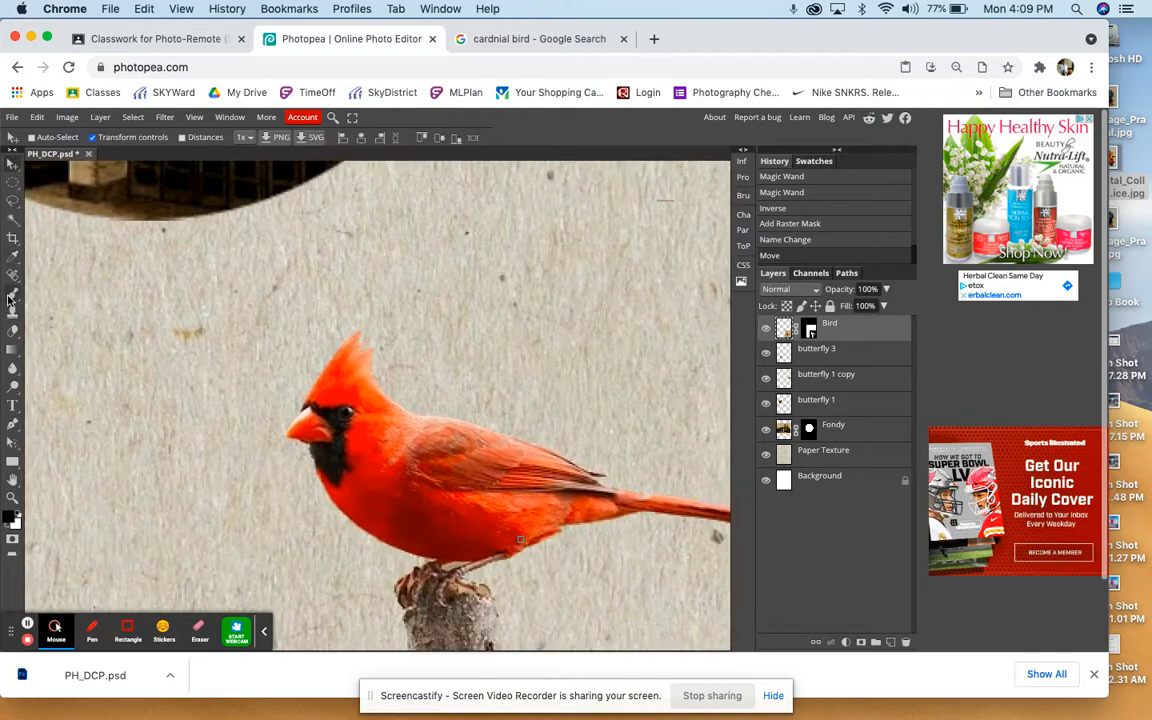
click(9, 297)
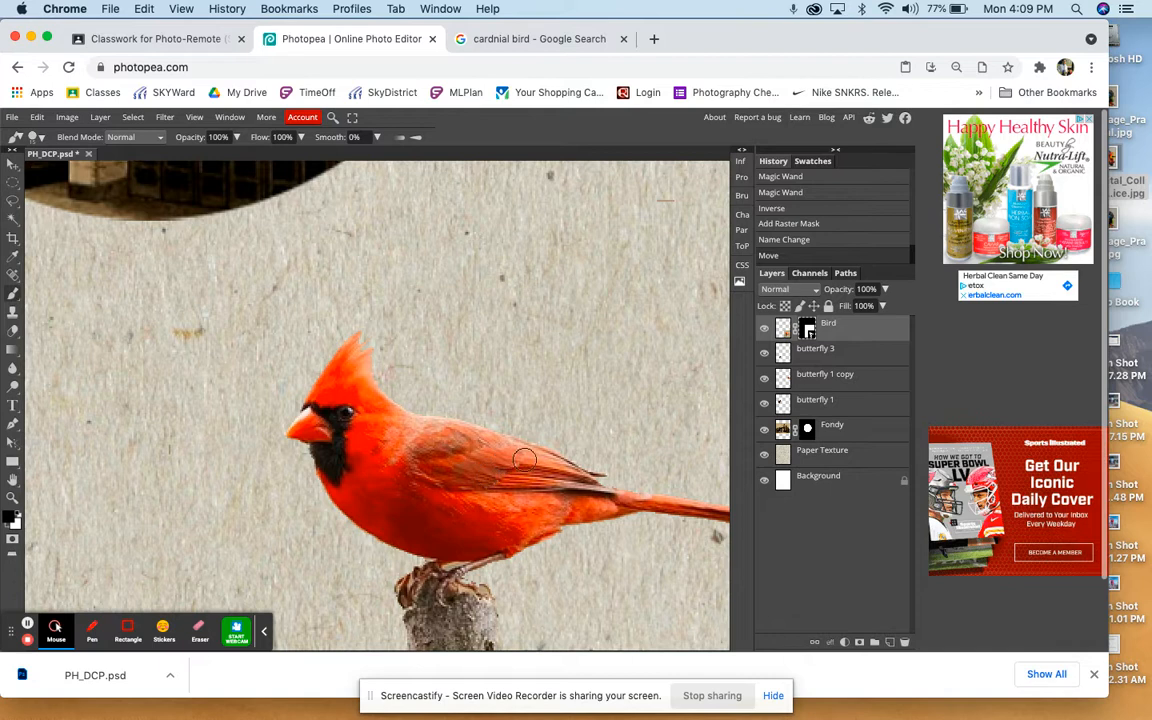
key(x)
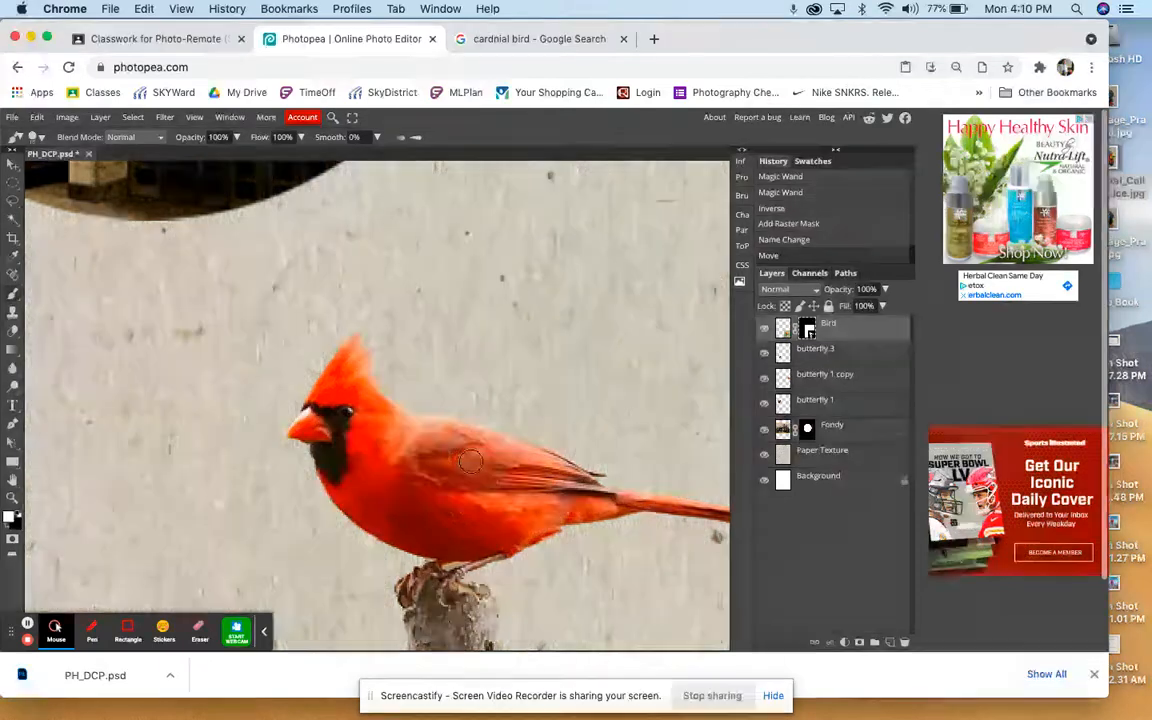
click(484, 460)
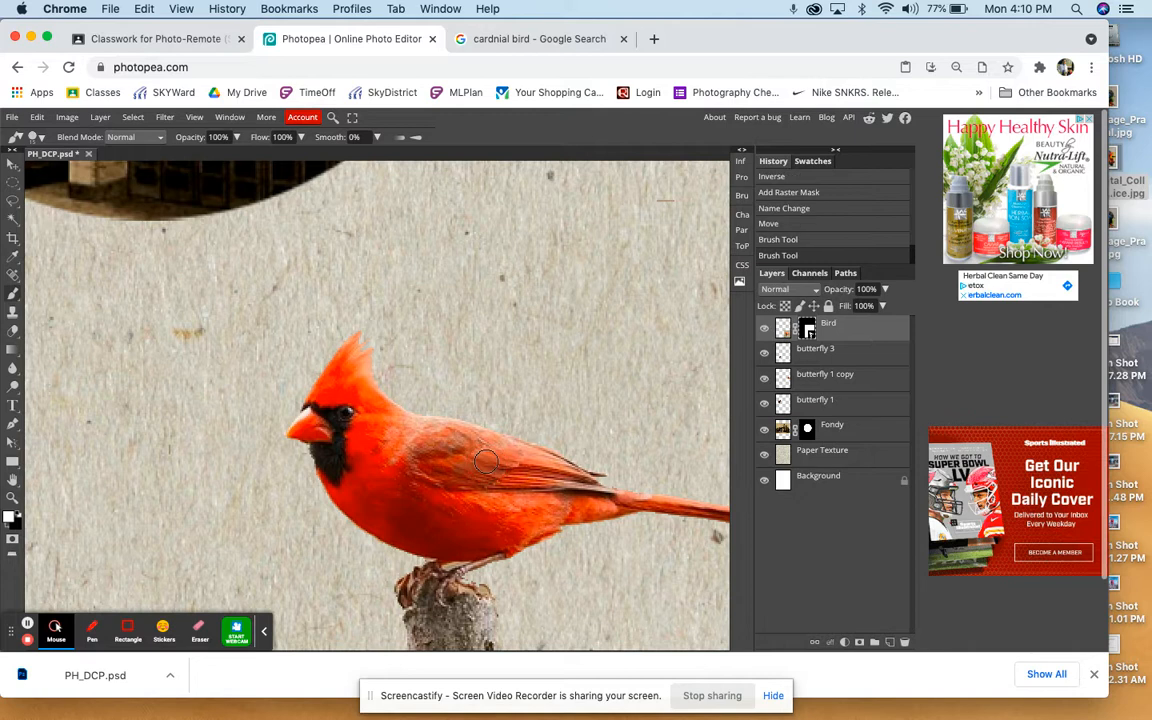
mouse_move(484, 459)
mouse_down()
mouse_move(530, 459)
mouse_move(525, 444)
mouse_move(487, 431)
mouse_move(541, 442)
mouse_move(518, 453)
mouse_move(474, 440)
mouse_move(534, 468)
mouse_move(488, 465)
mouse_up()
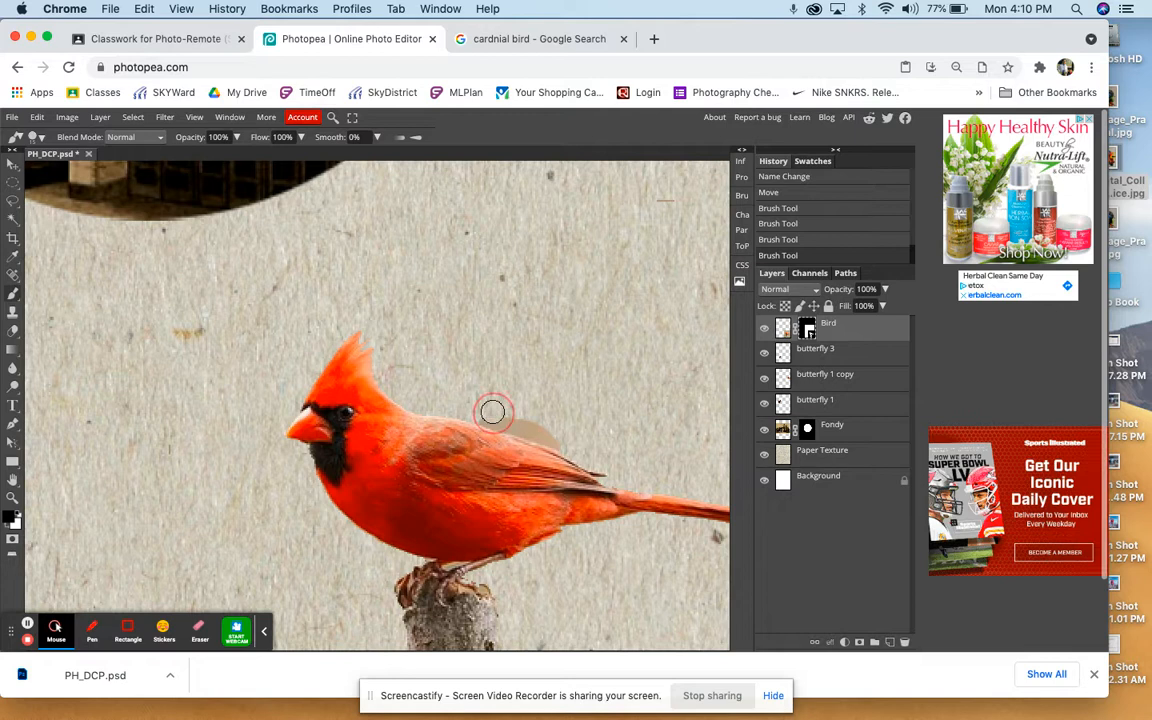
mouse_move(491, 411)
mouse_down()
mouse_move(565, 439)
mouse_move(484, 416)
mouse_up()
scroll(590, 357, down, 5)
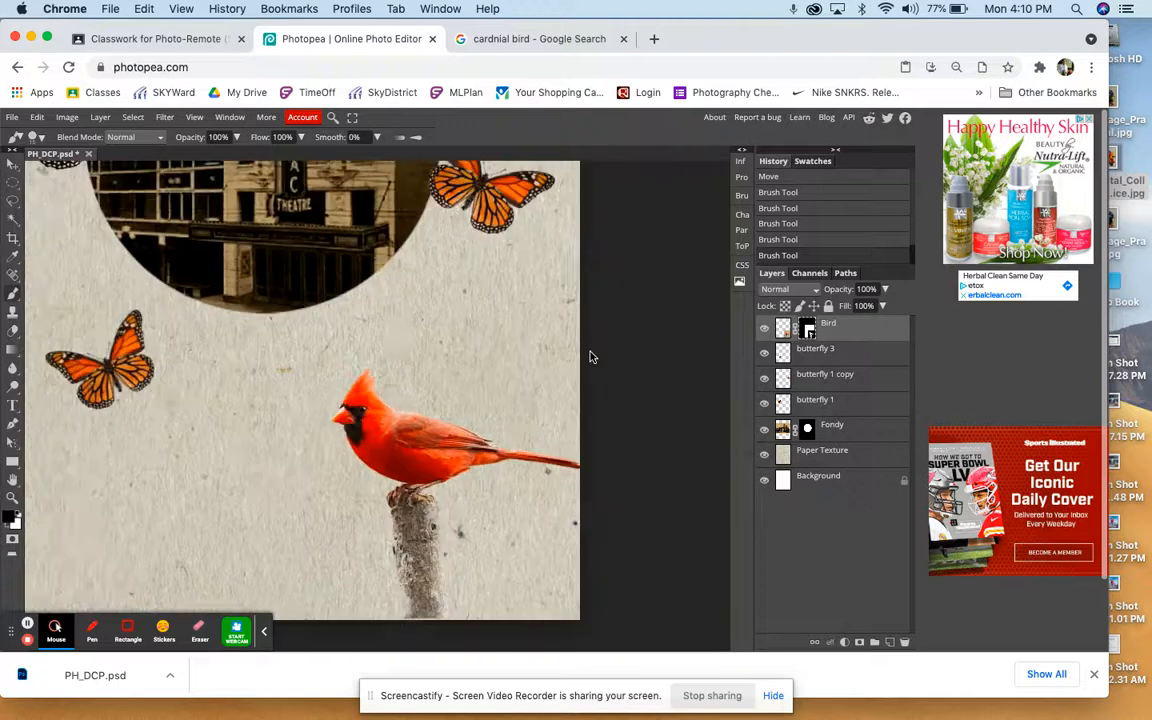